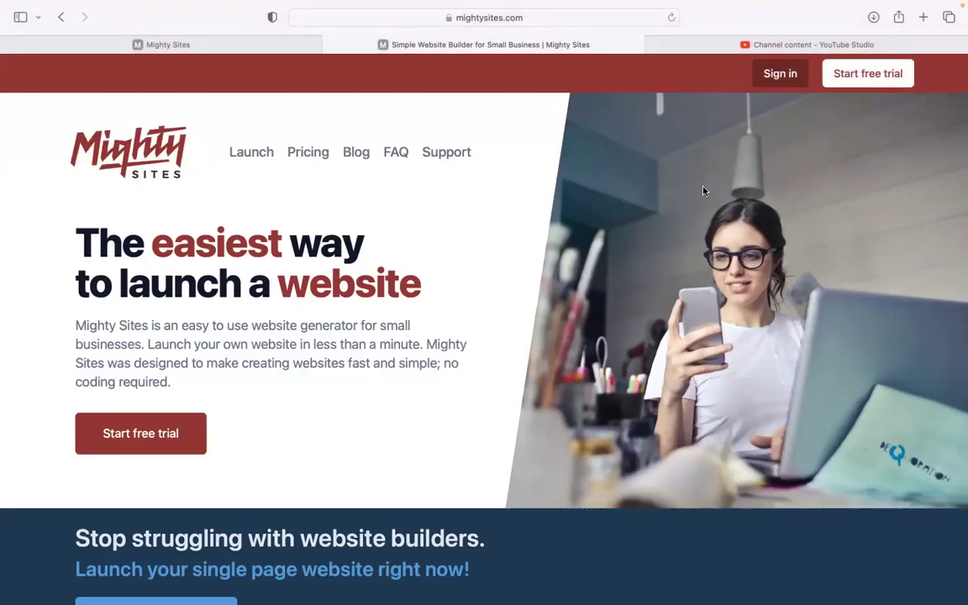
- Browse the mightysites.com marketing page, then go to the Mighty Sites template page
scroll(705, 191, down, 1)
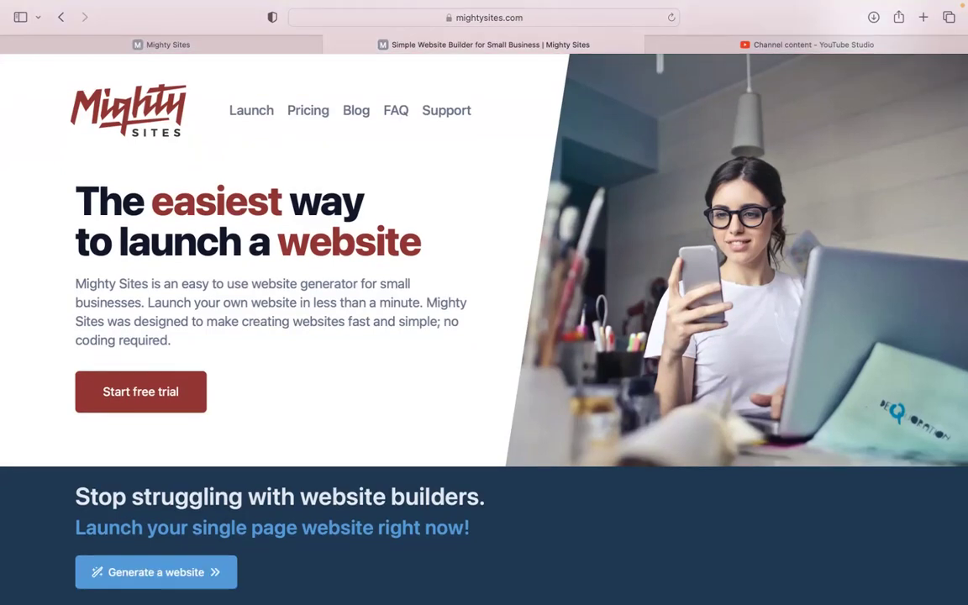
scroll(484, 328, down, 4)
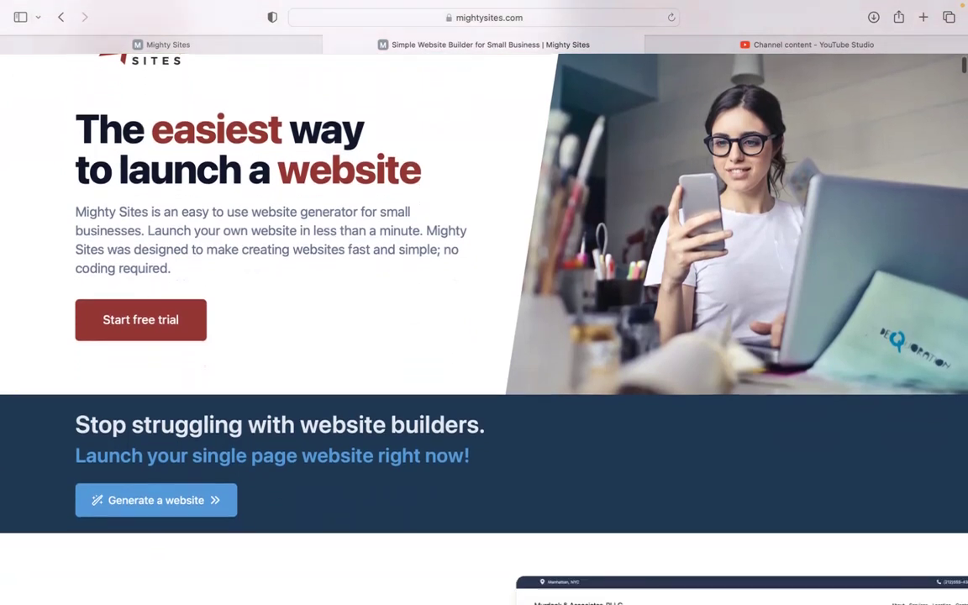
scroll(484, 328, down, 7)
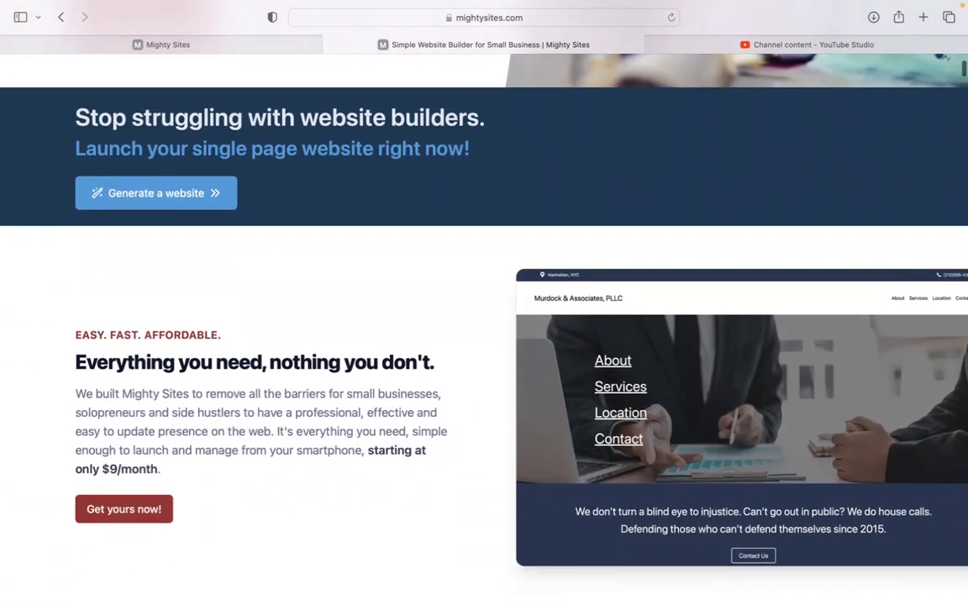
scroll(485, 327, down, 1)
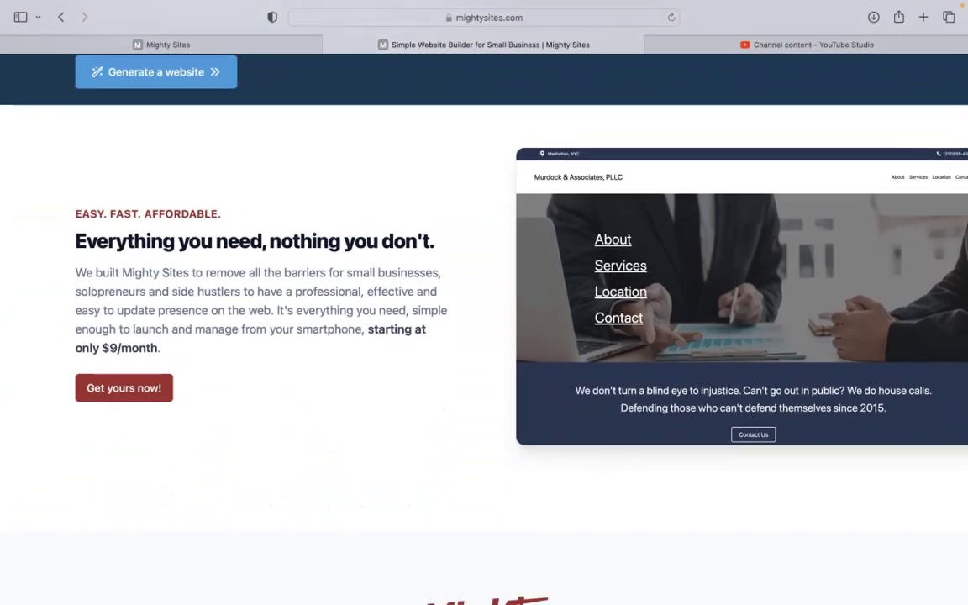
scroll(484, 336, down, 2)
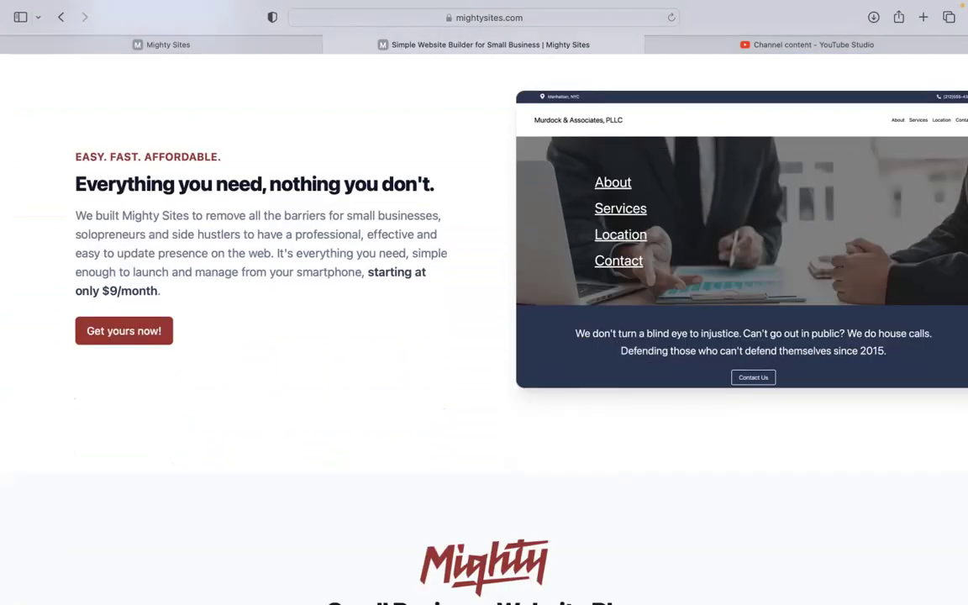
scroll(485, 336, down, 2)
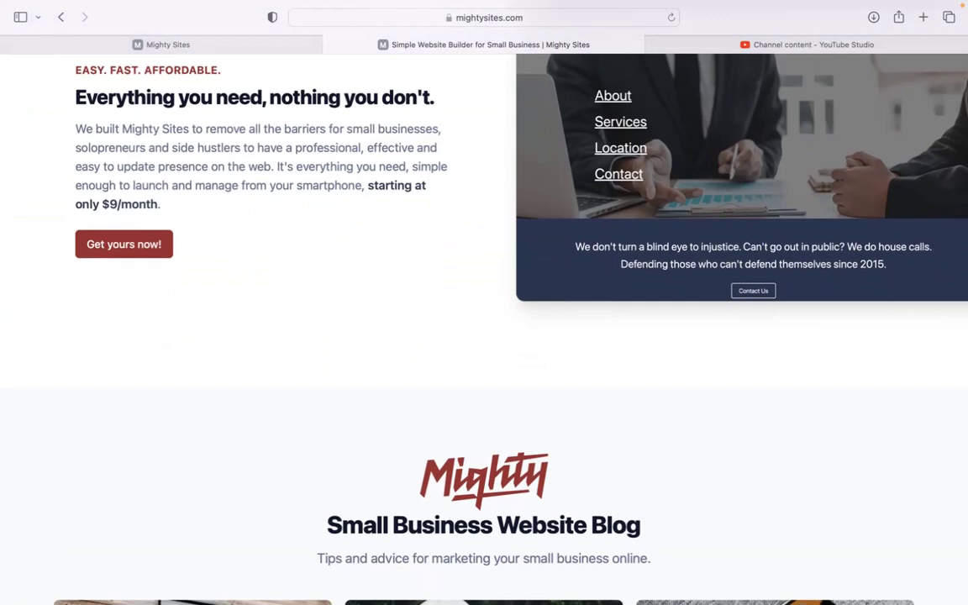
scroll(484, 336, down, 4)
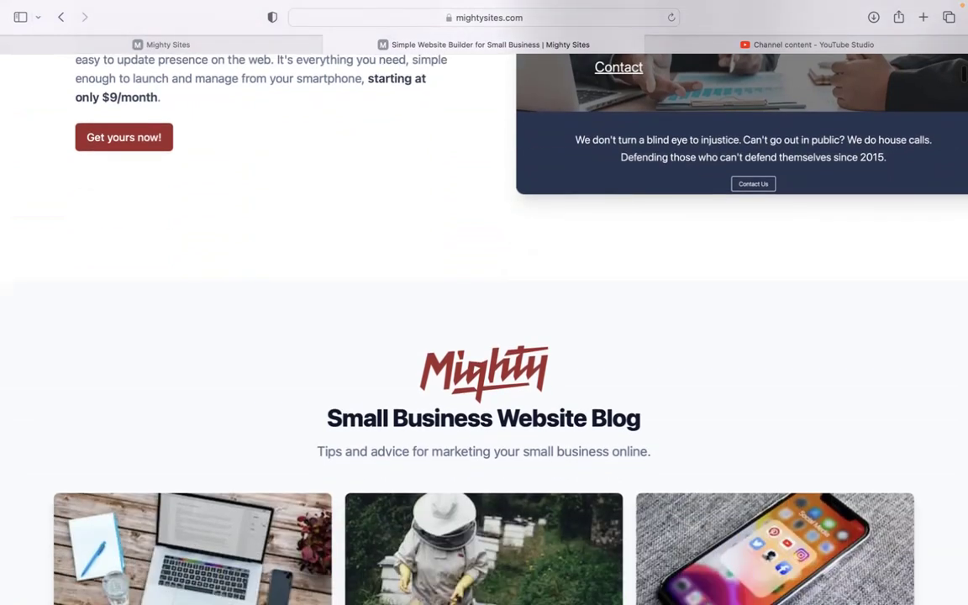
scroll(485, 336, down, 8)
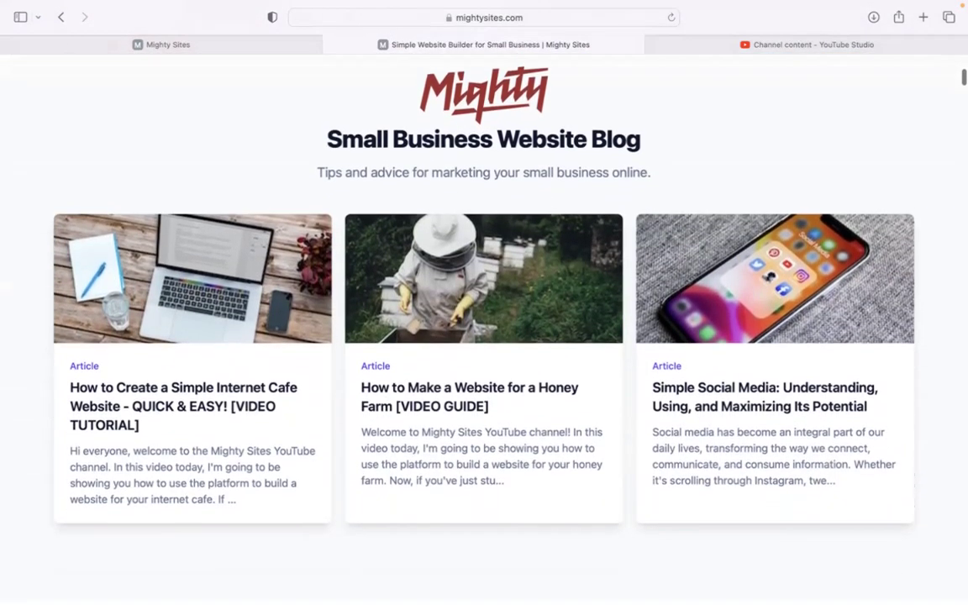
scroll(484, 337, down, 2)
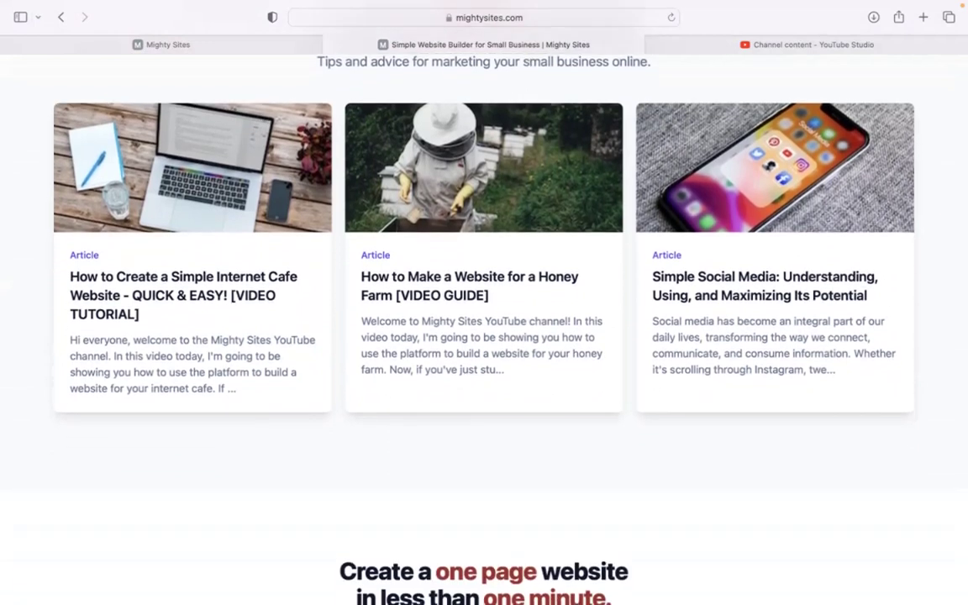
scroll(484, 336, down, 8)
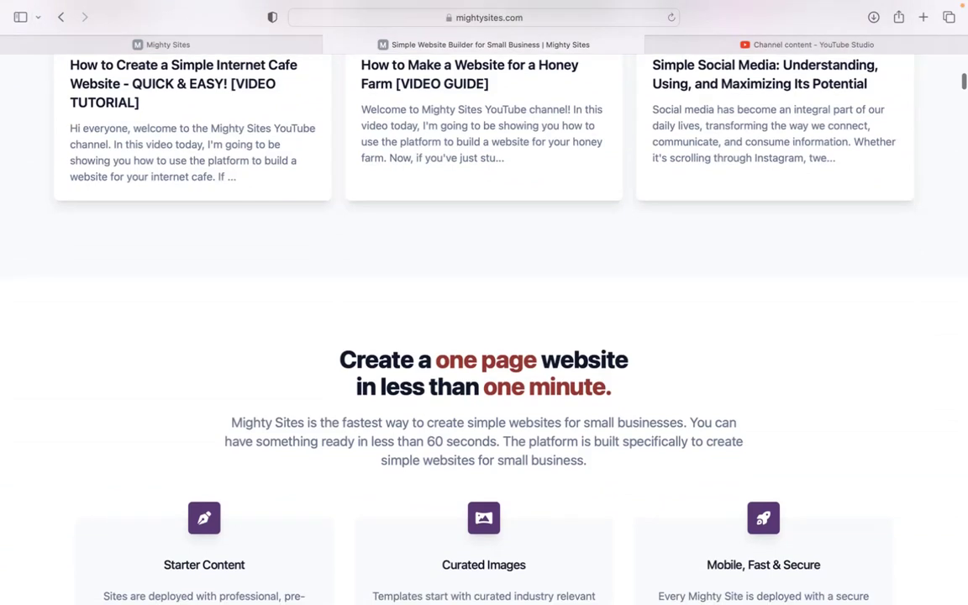
scroll(484, 336, down, 8)
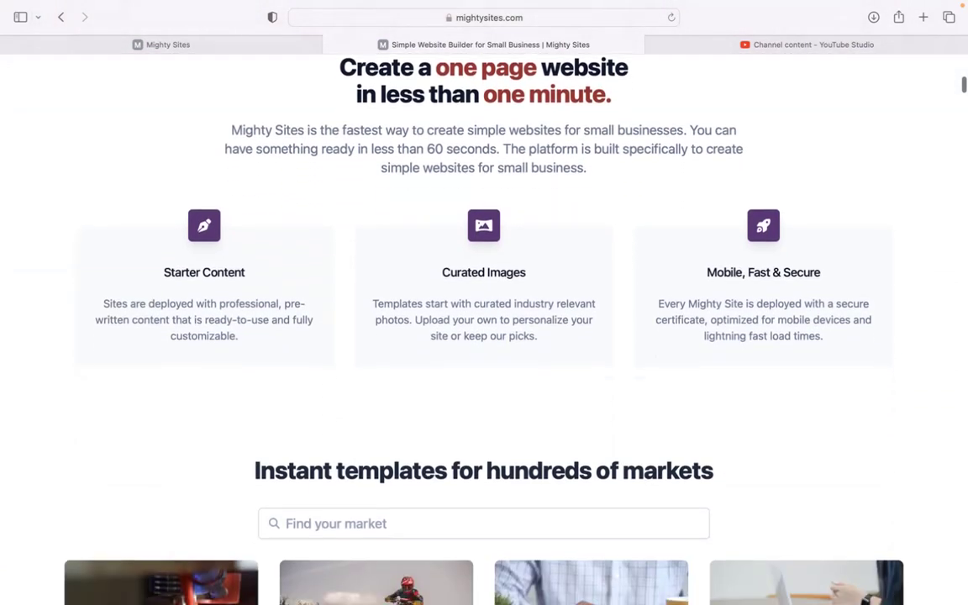
scroll(485, 336, down, 2)
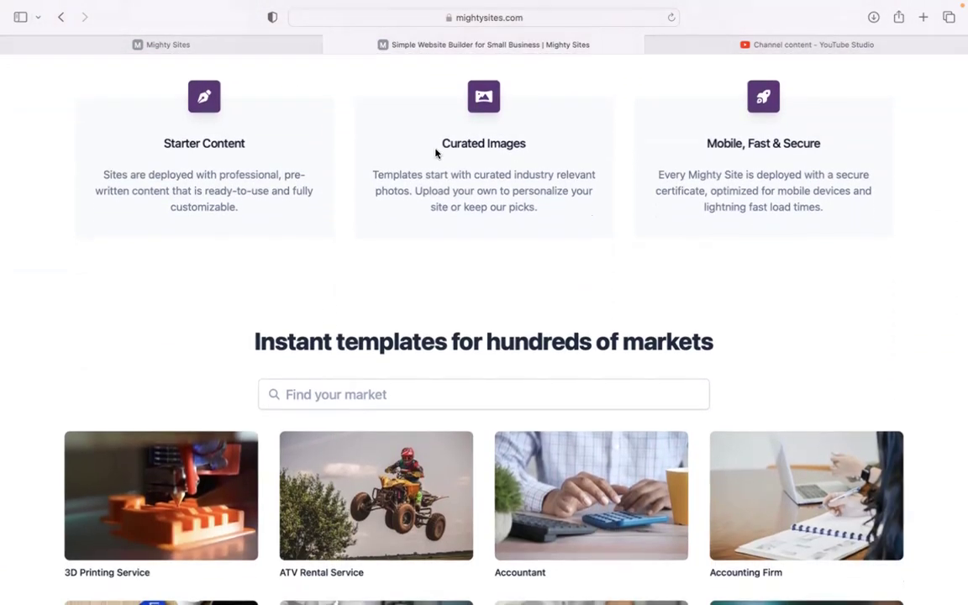
click(278, 42)
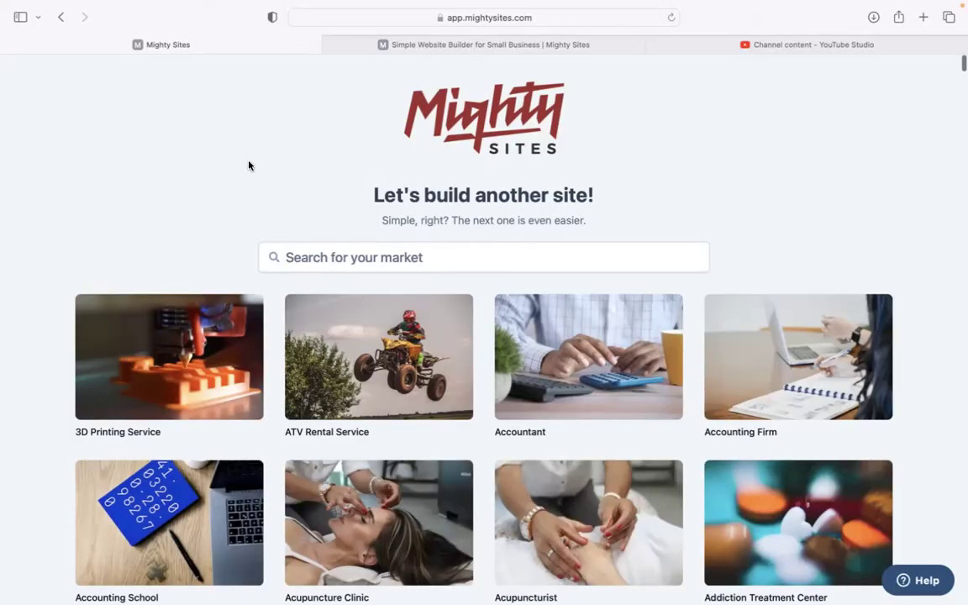
- Search the market templates for 'beer store'
scroll(249, 164, down, 3)
scroll(484, 336, down, 8)
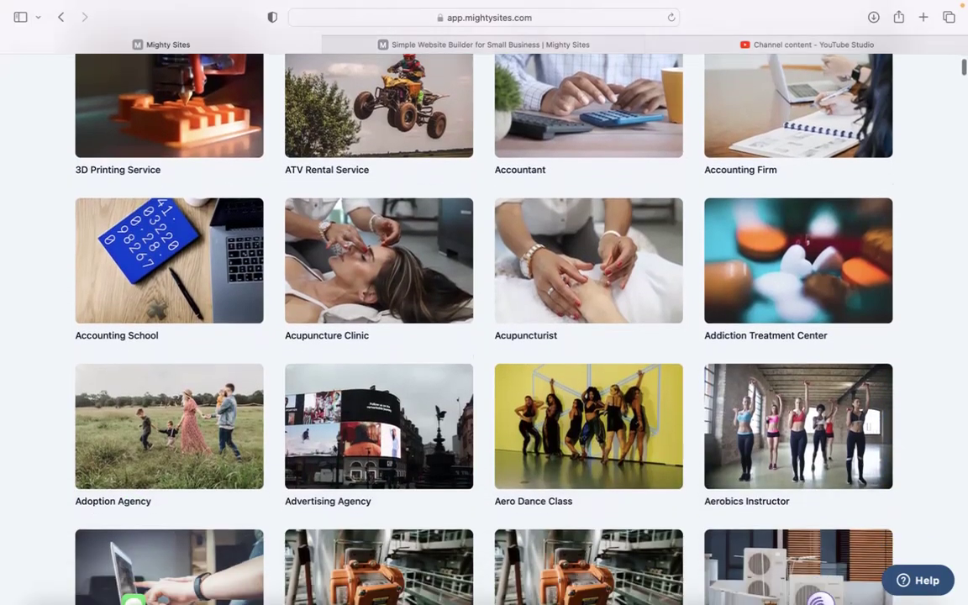
scroll(484, 336, down, 8)
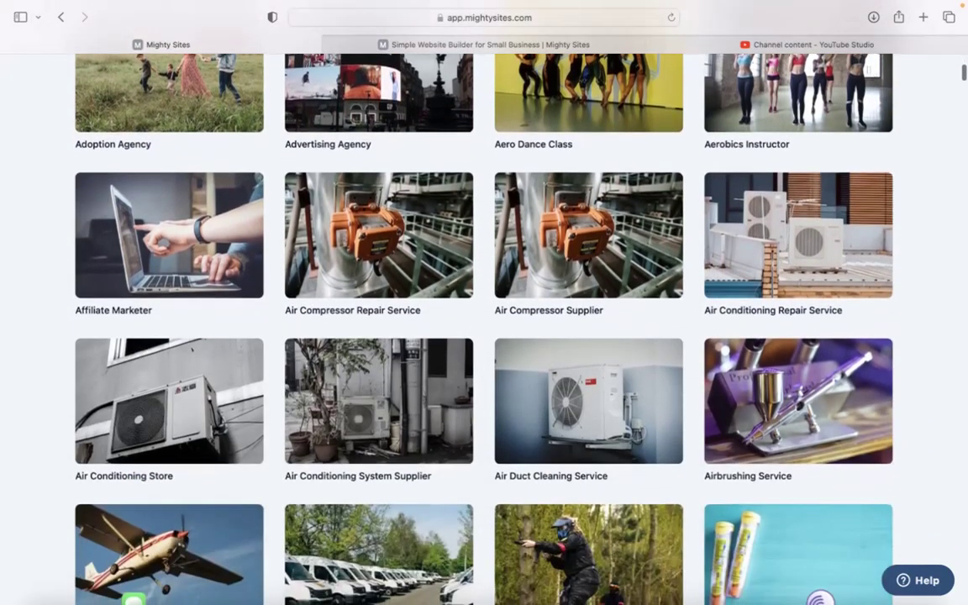
scroll(485, 337, down, 6)
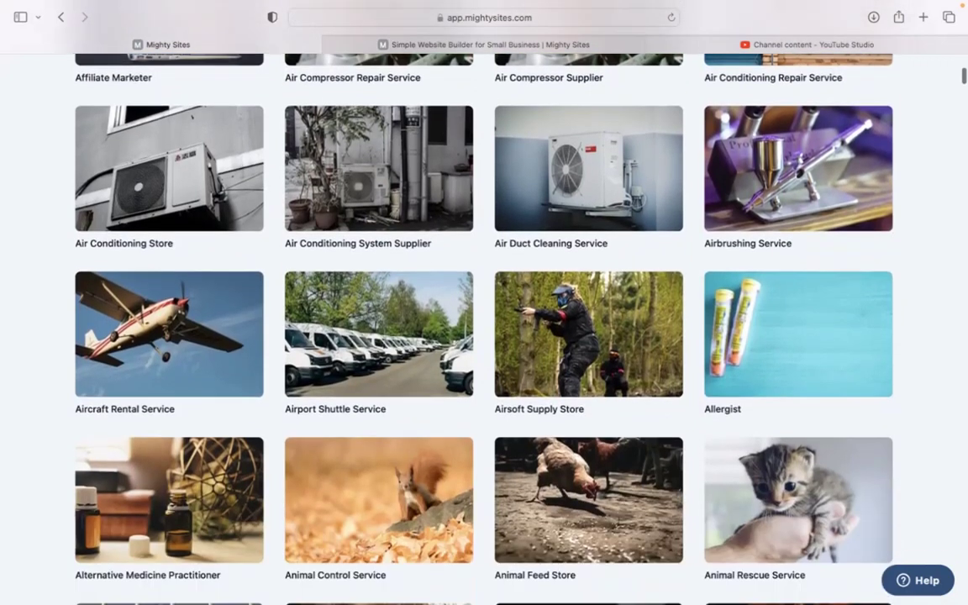
scroll(484, 336, up, 15)
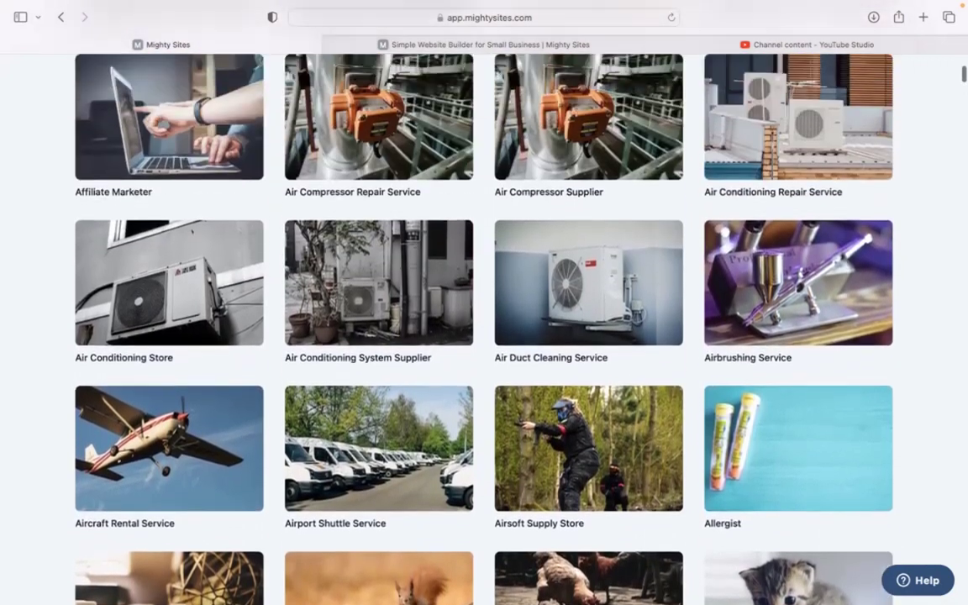
scroll(484, 336, up, 8)
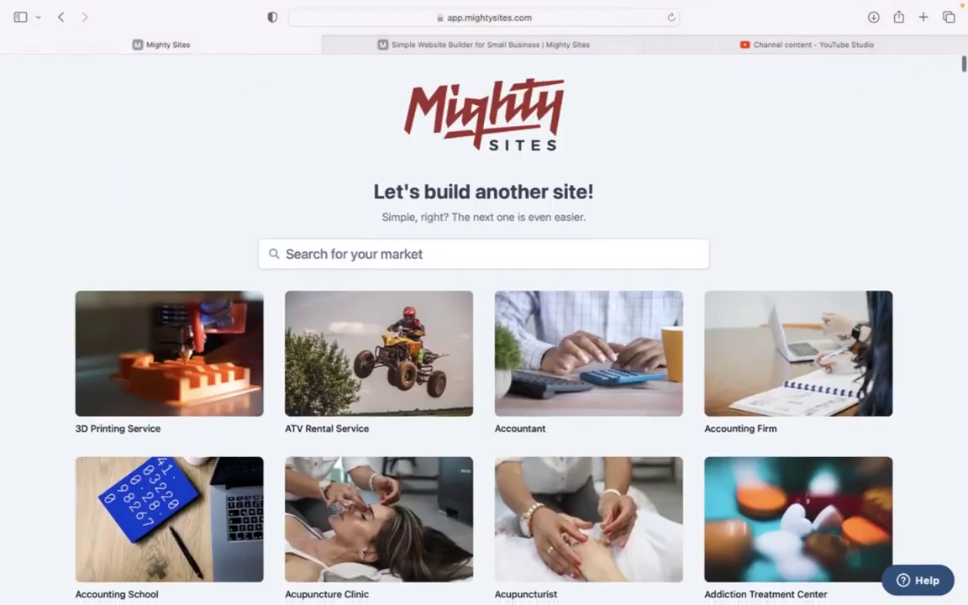
click(340, 263)
text(beer )
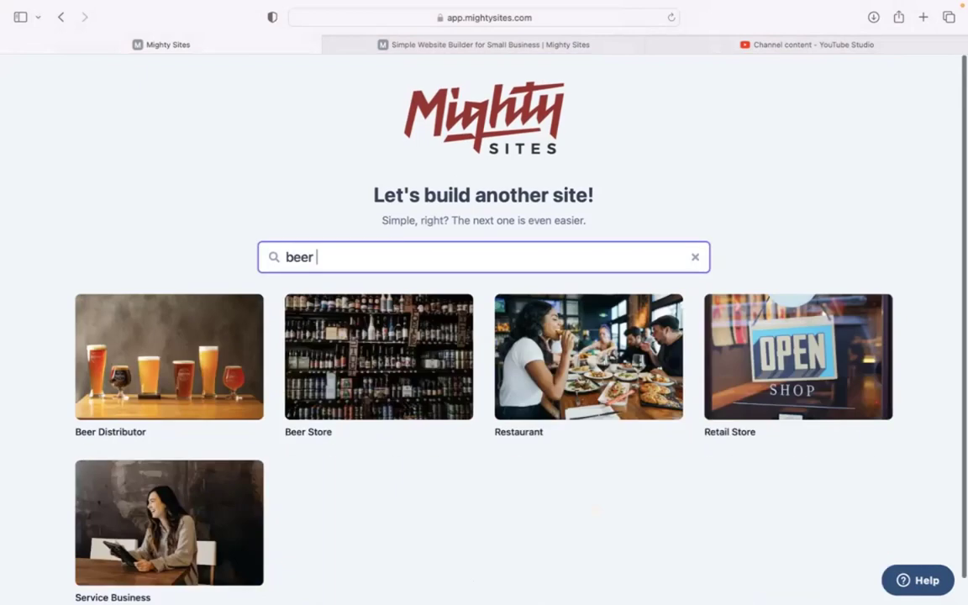
text(store)
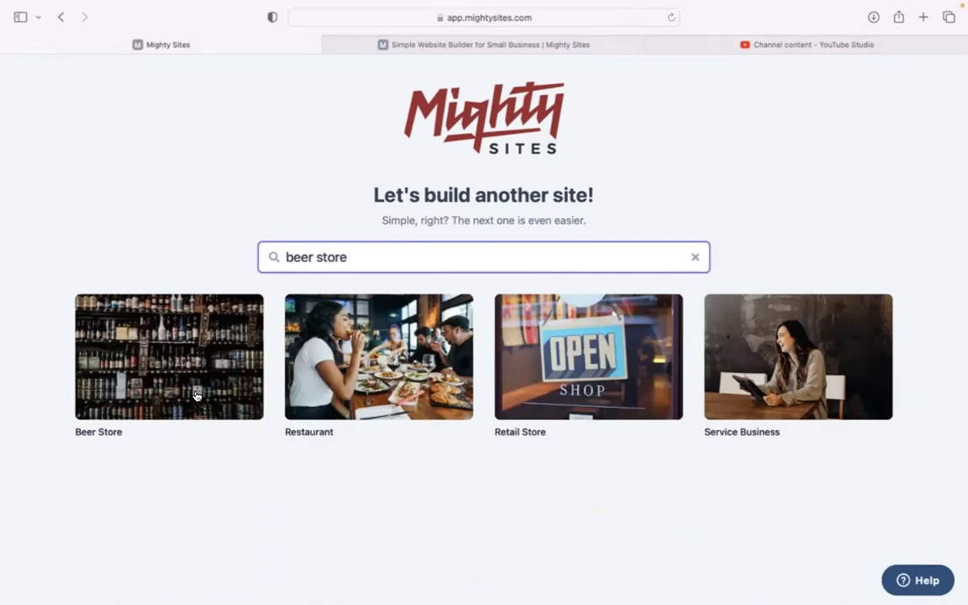
- Create a Beer Store site for Brew Bliss in Denver, Colorado, as a Retail business
click(195, 396)
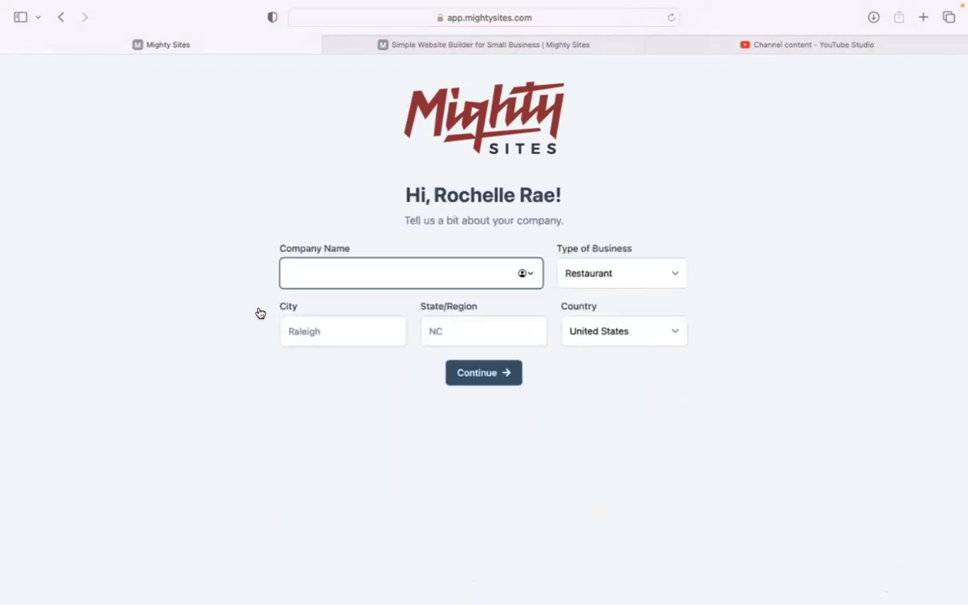
text(Brew Bliss)
click(314, 328)
text(De)
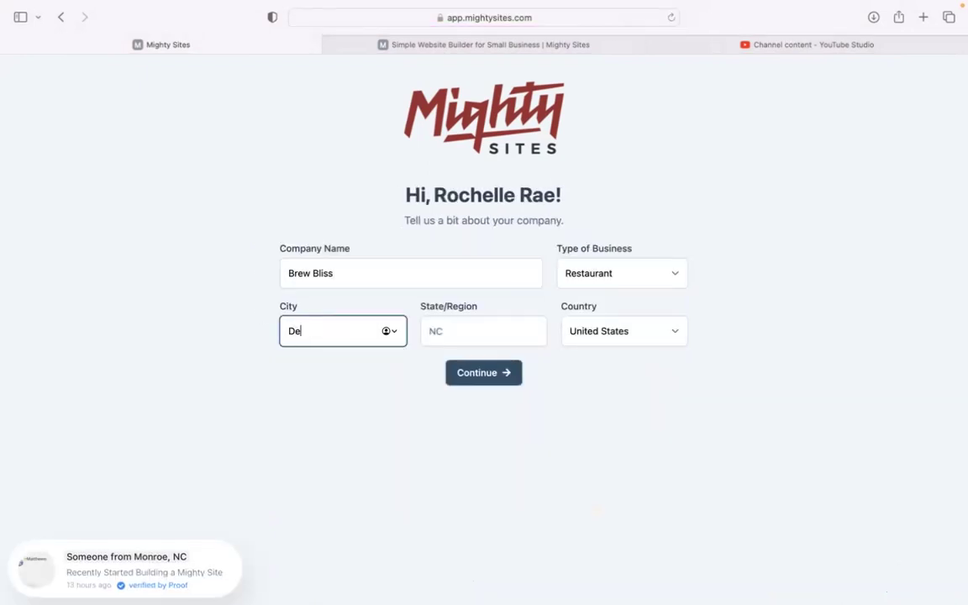
text(nver)
click(430, 328)
text(Colorado)
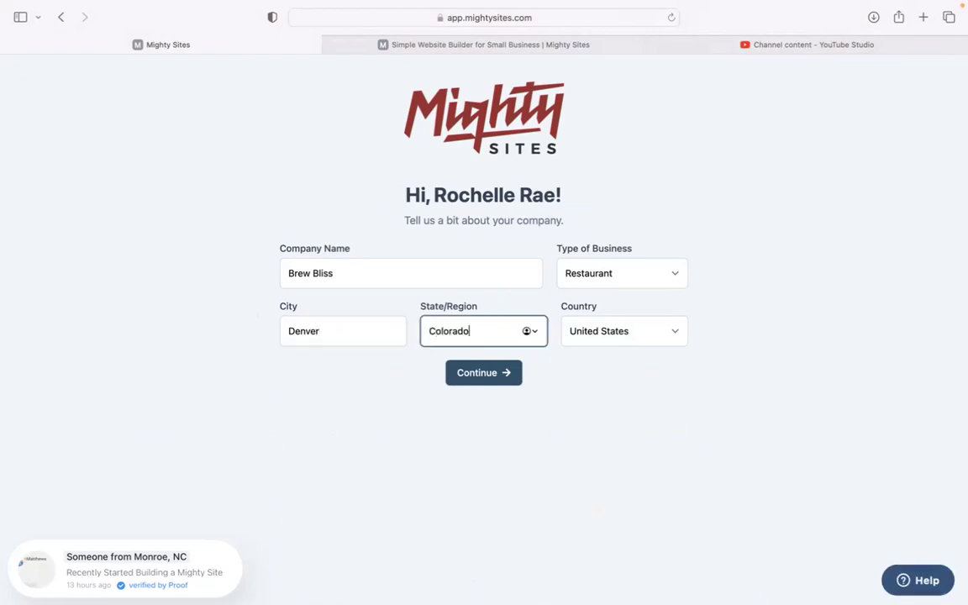
click(592, 279)
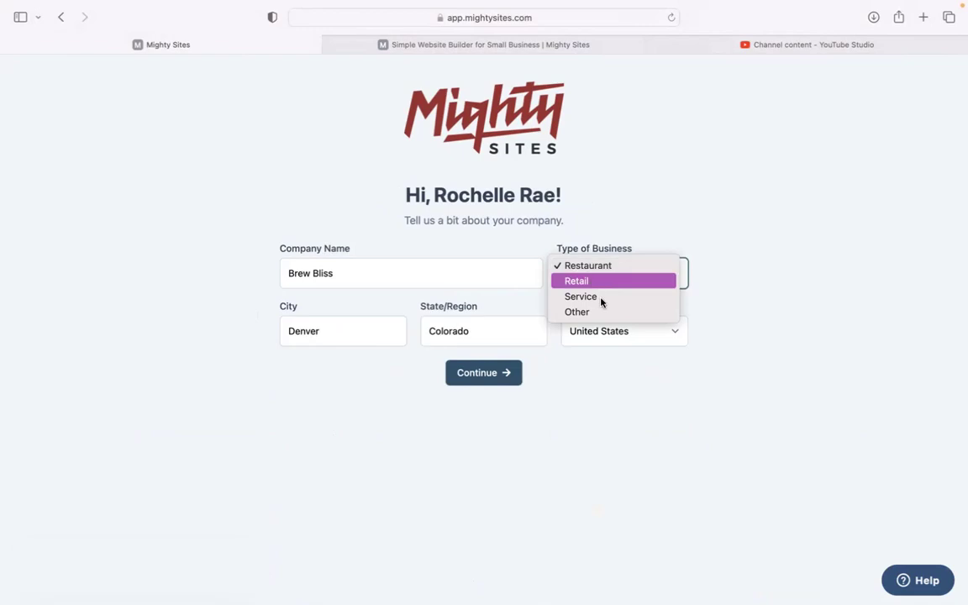
click(612, 280)
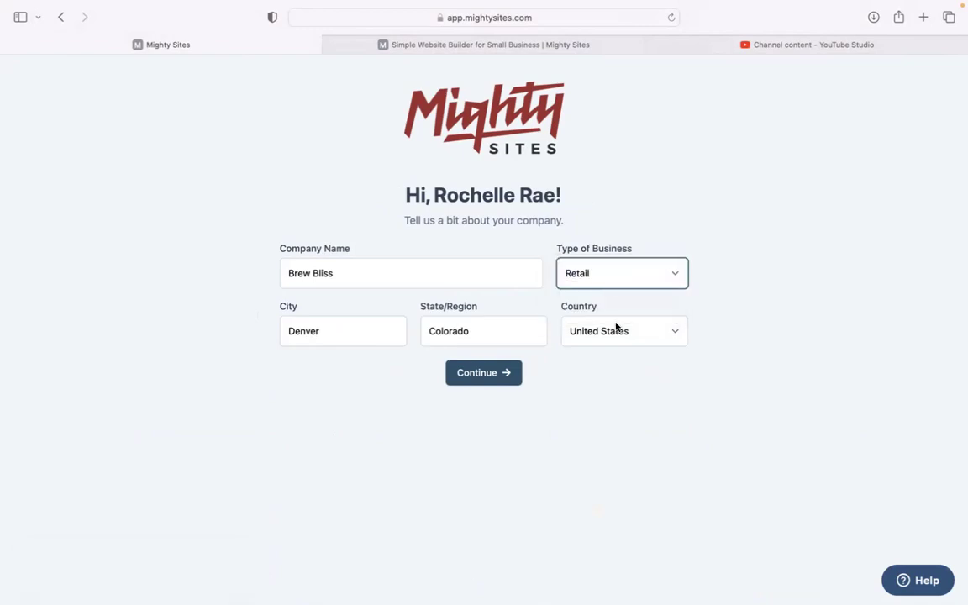
click(500, 383)
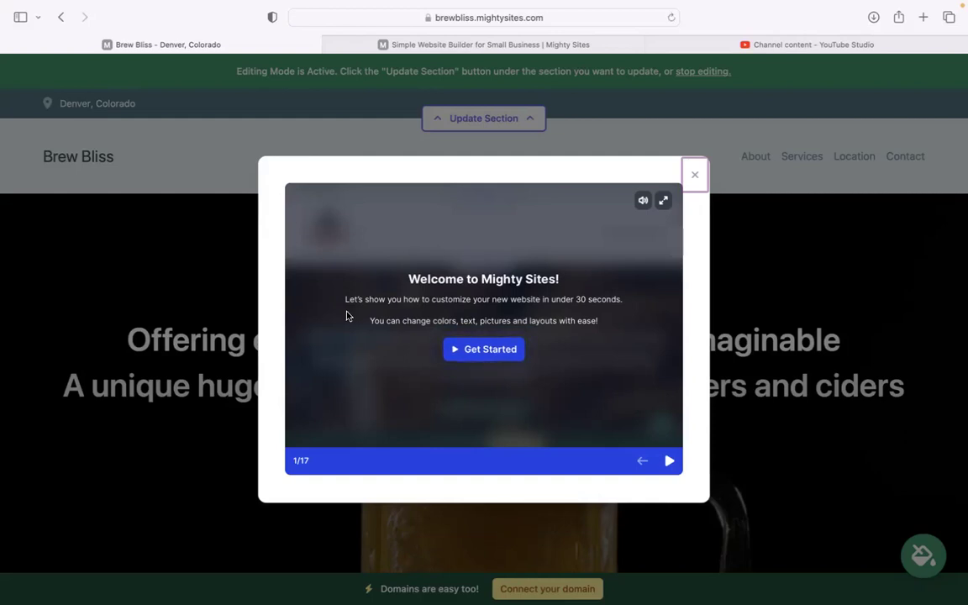
- Close the Welcome to Mighty Sites tour once the site has generated
click(696, 176)
- Look over the hero section, selecting and then deselecting its headline
scroll(701, 179, down, 2)
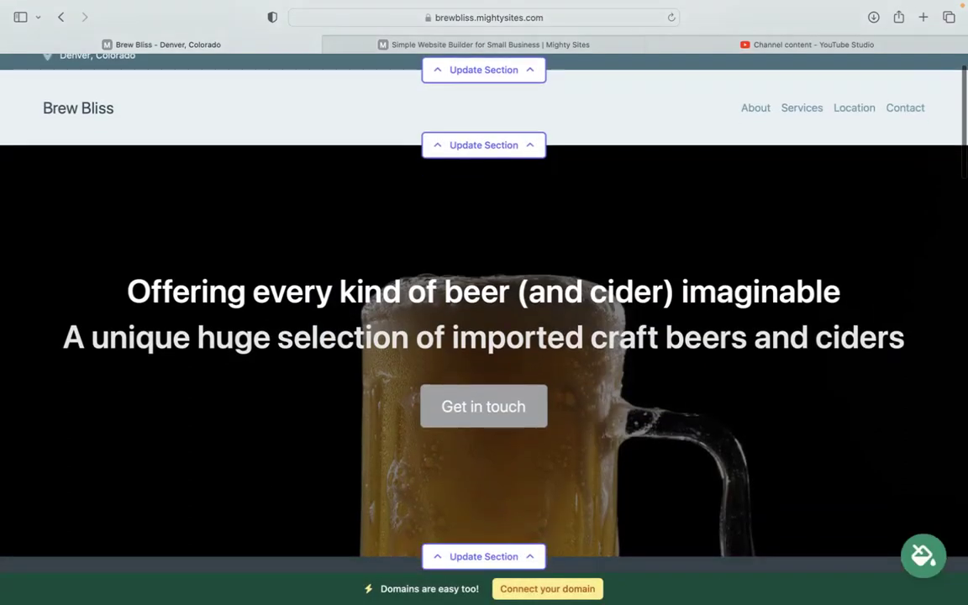
scroll(484, 295, down, 2)
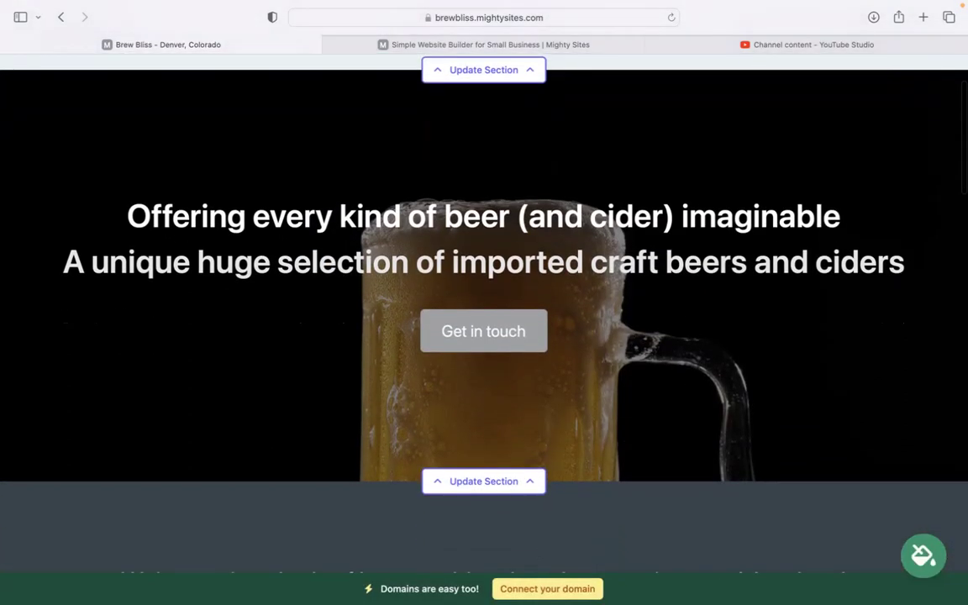
scroll(484, 311, down, 7)
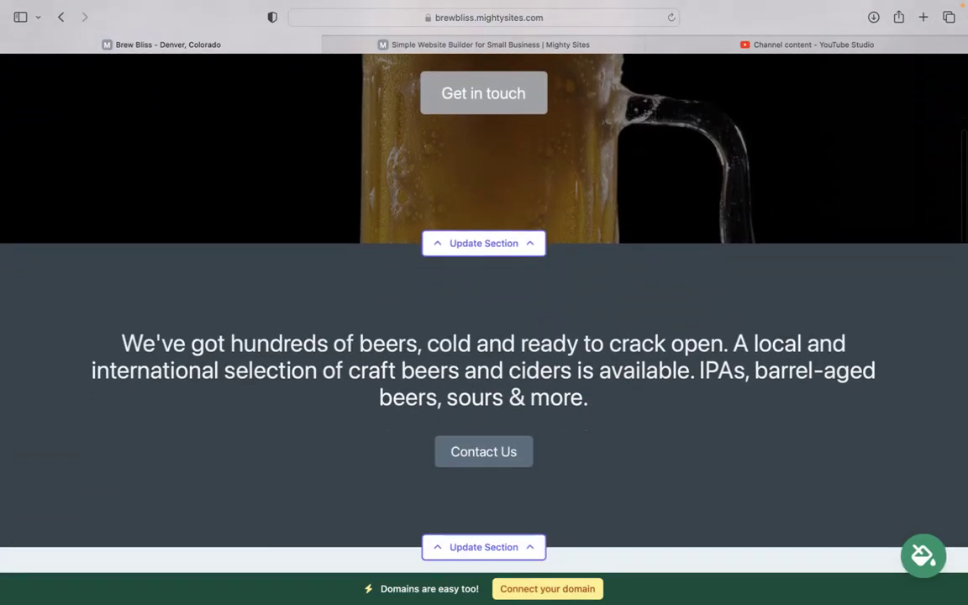
scroll(484, 302, down, 3)
scroll(484, 303, up, 9)
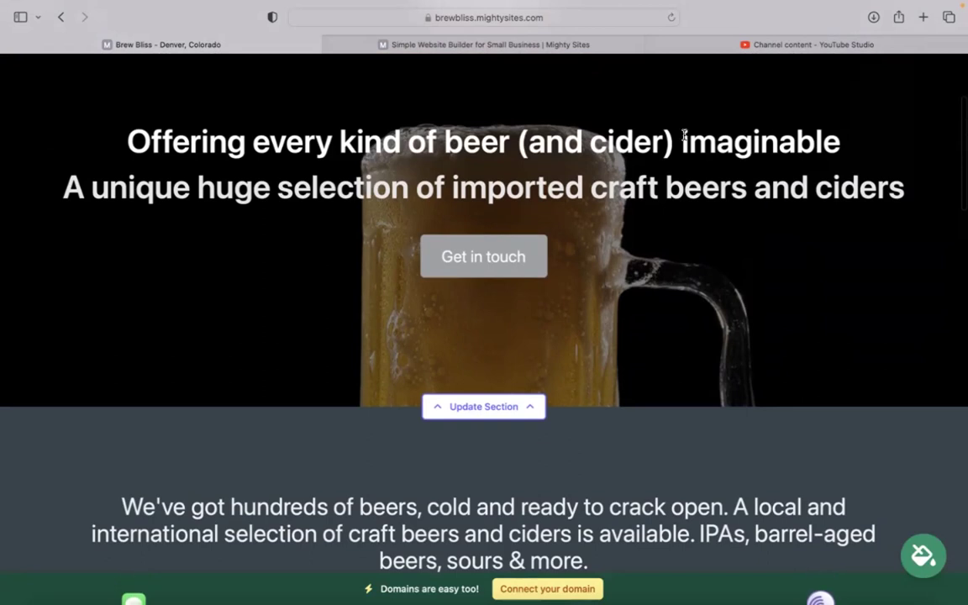
drag(39, 136, 670, 199)
click(659, 307)
- Scroll down to the Thirsty? Heck Yes! section and inspect its text
scroll(659, 307, down, 15)
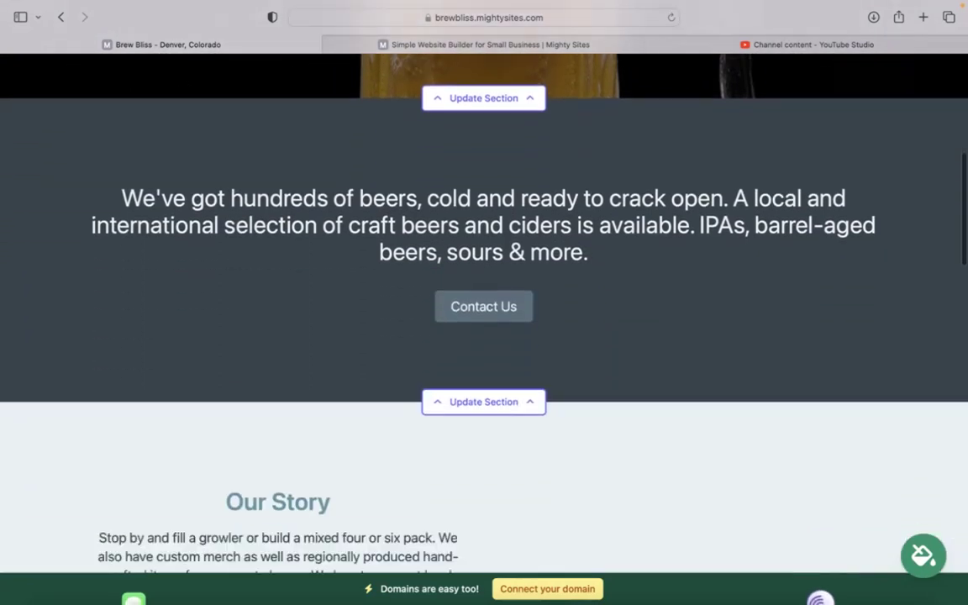
scroll(484, 302, down, 8)
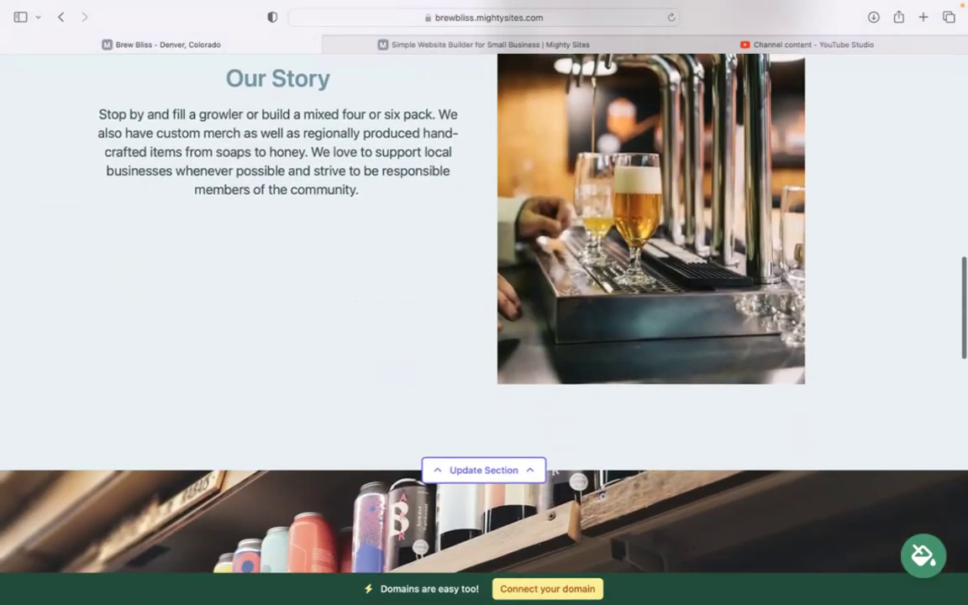
scroll(626, 342, down, 4)
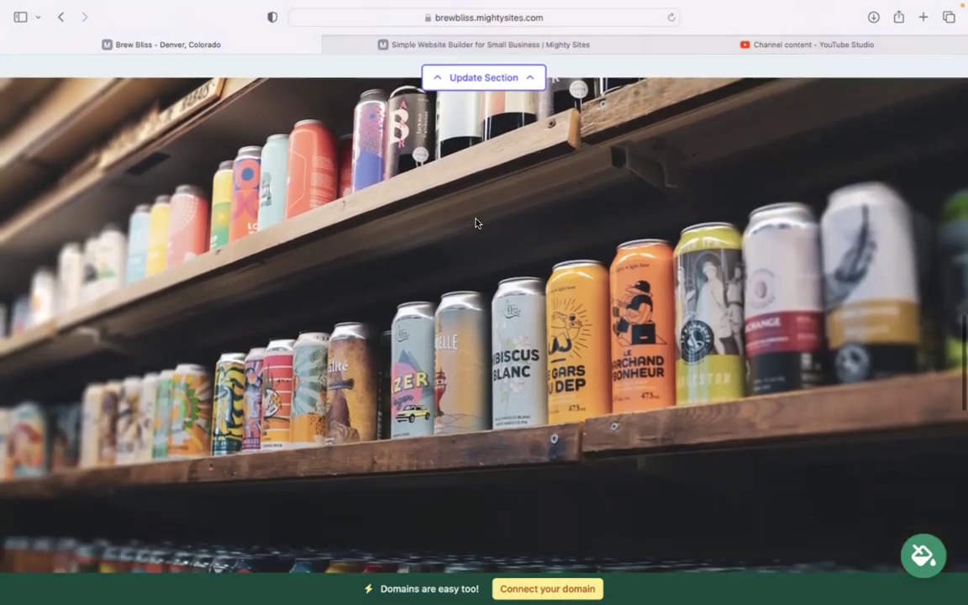
scroll(484, 303, down, 10)
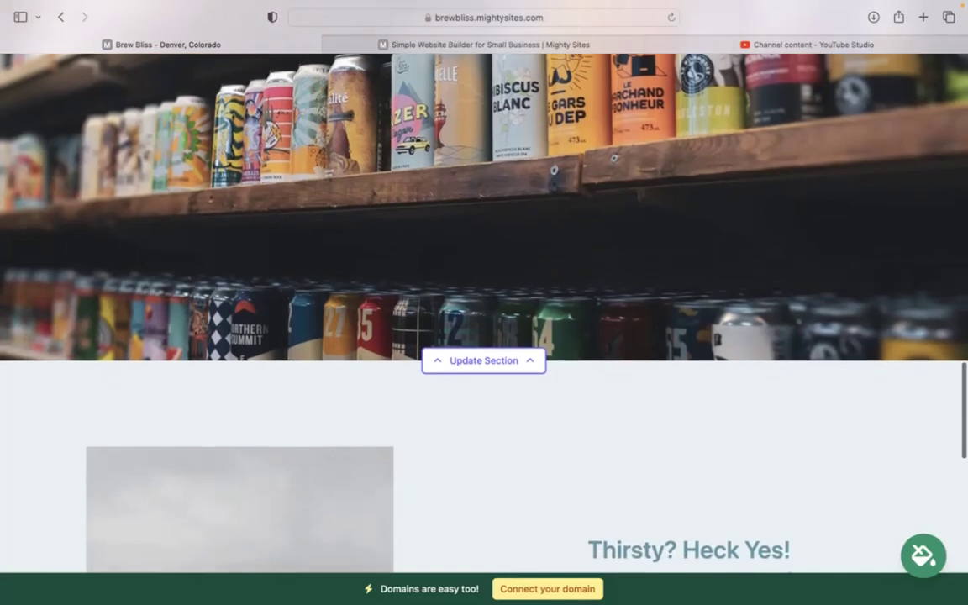
scroll(484, 303, down, 4)
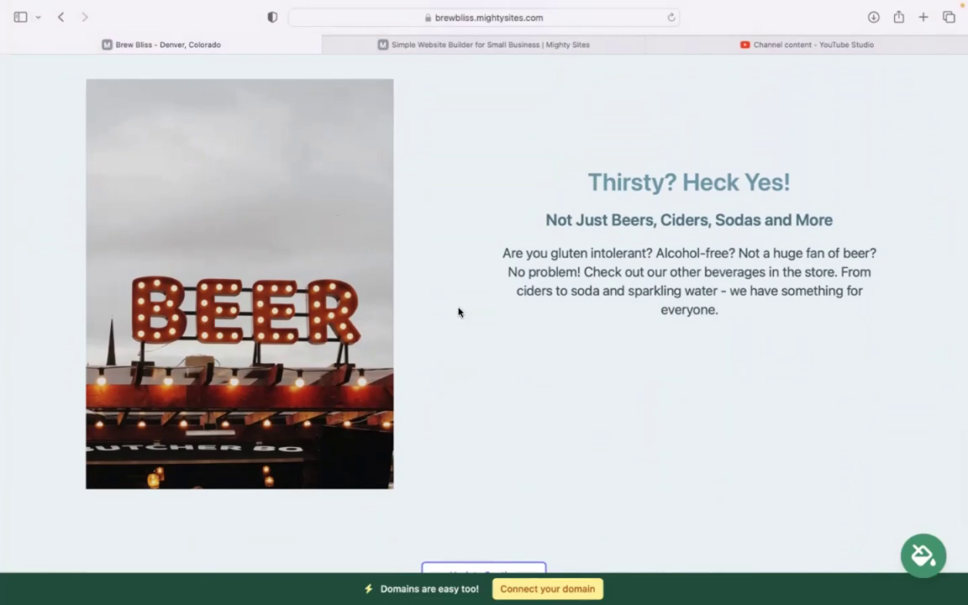
drag(747, 313, 740, 161)
click(686, 403)
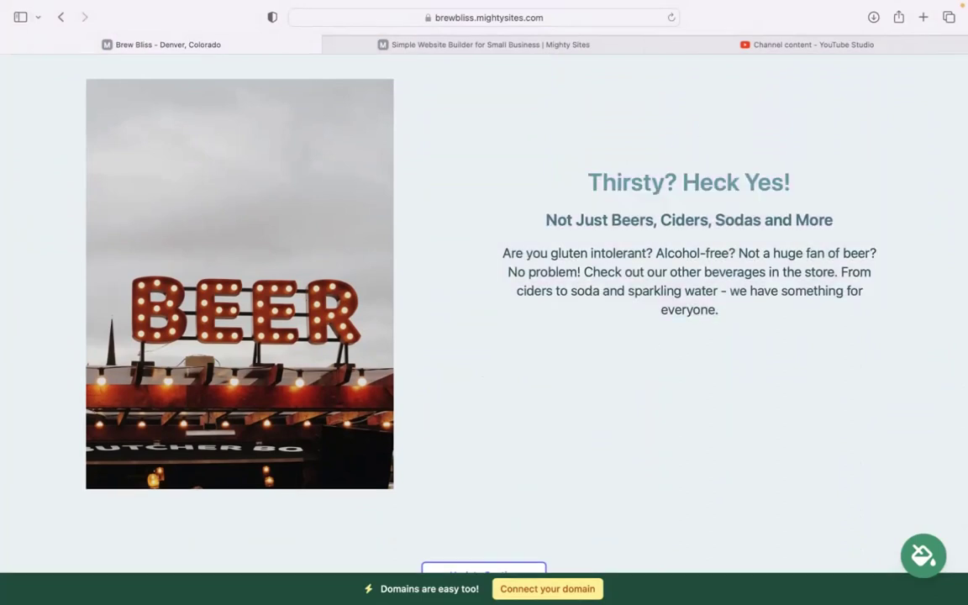
- Return to the top of the page
scroll(484, 303, down, 5)
scroll(484, 303, up, 5)
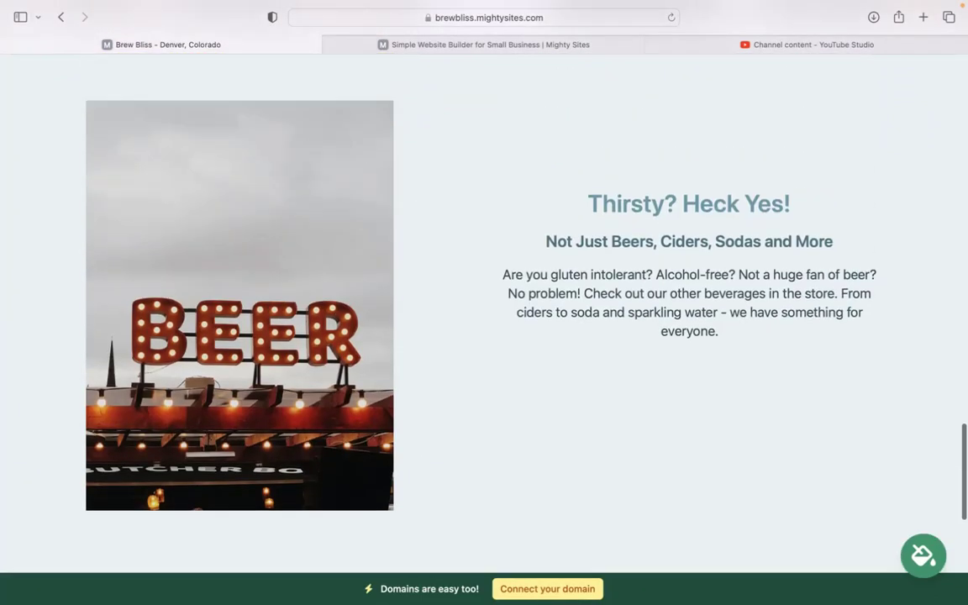
scroll(484, 303, up, 5)
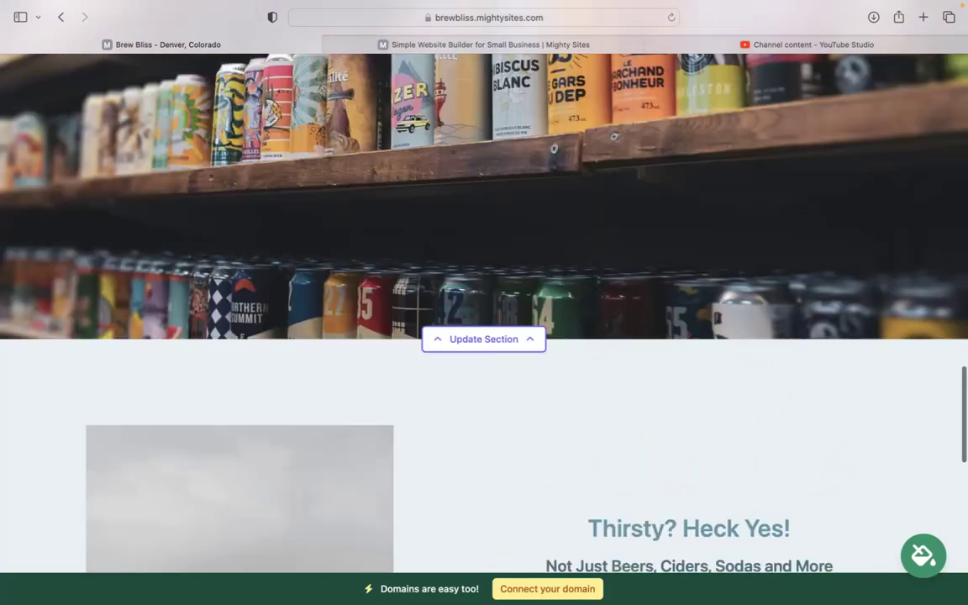
scroll(484, 303, up, 3)
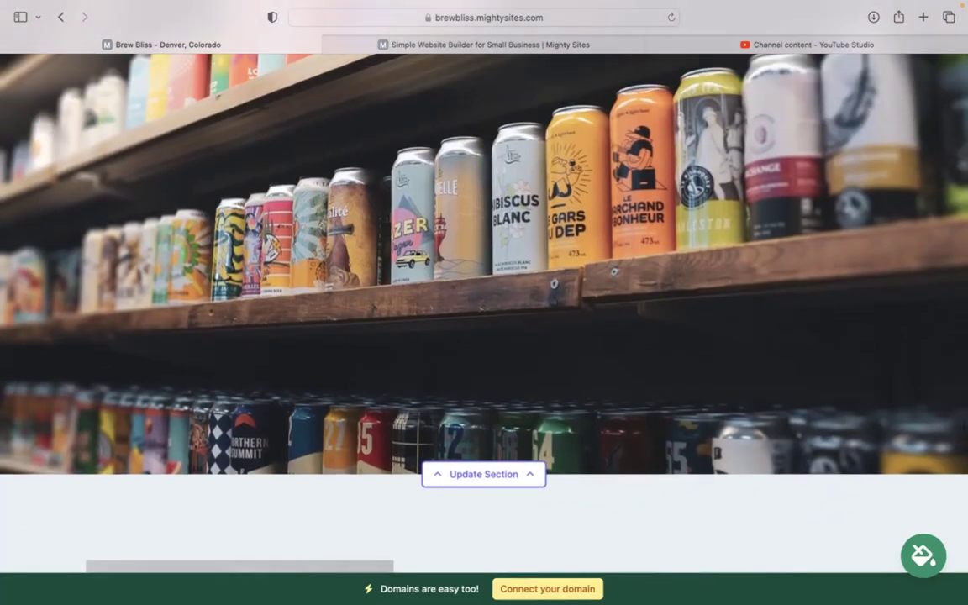
scroll(484, 302, up, 10)
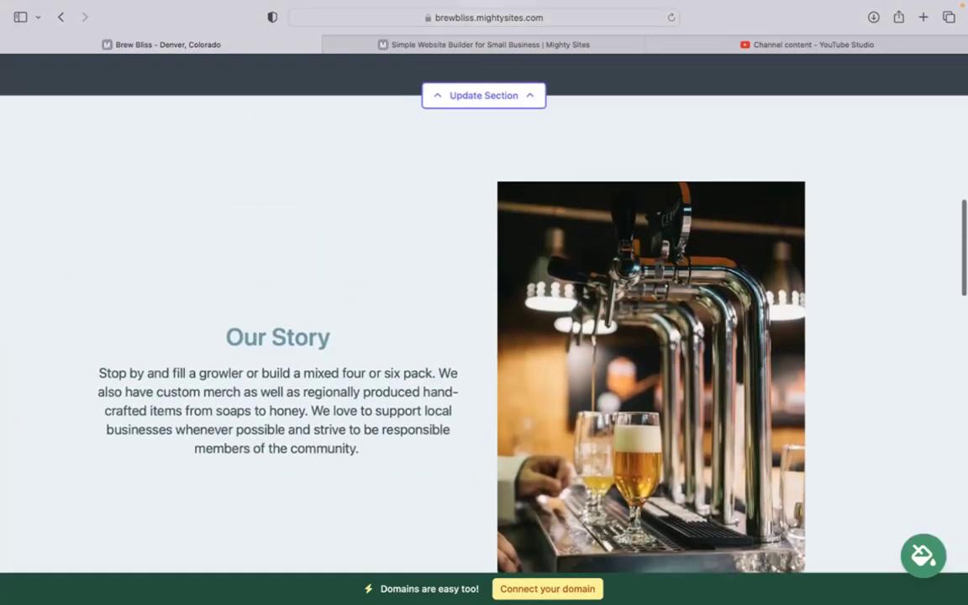
scroll(484, 303, up, 10)
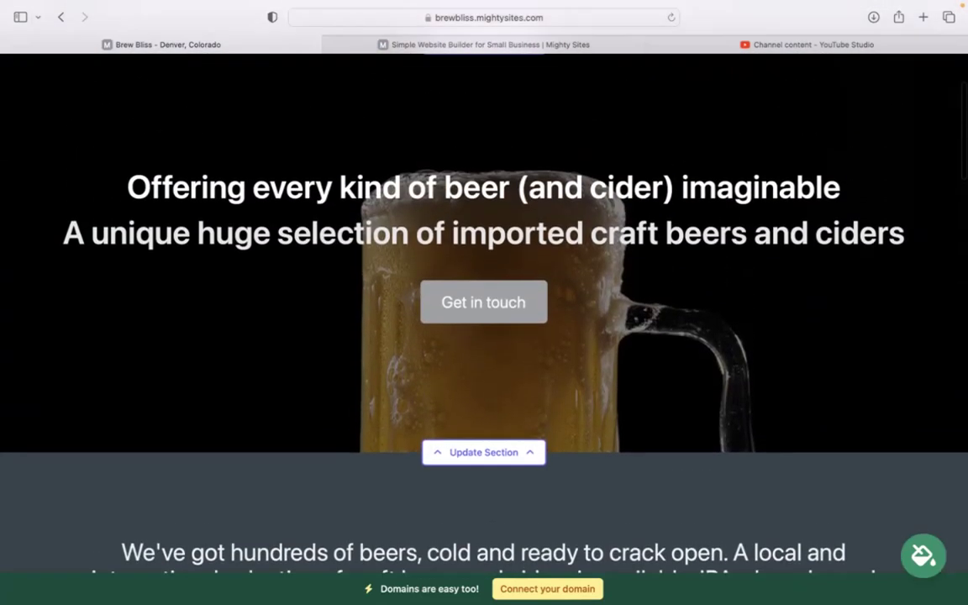
scroll(484, 303, up, 5)
- Enter the store's email, show it on the site, and add the phone number
click(492, 118)
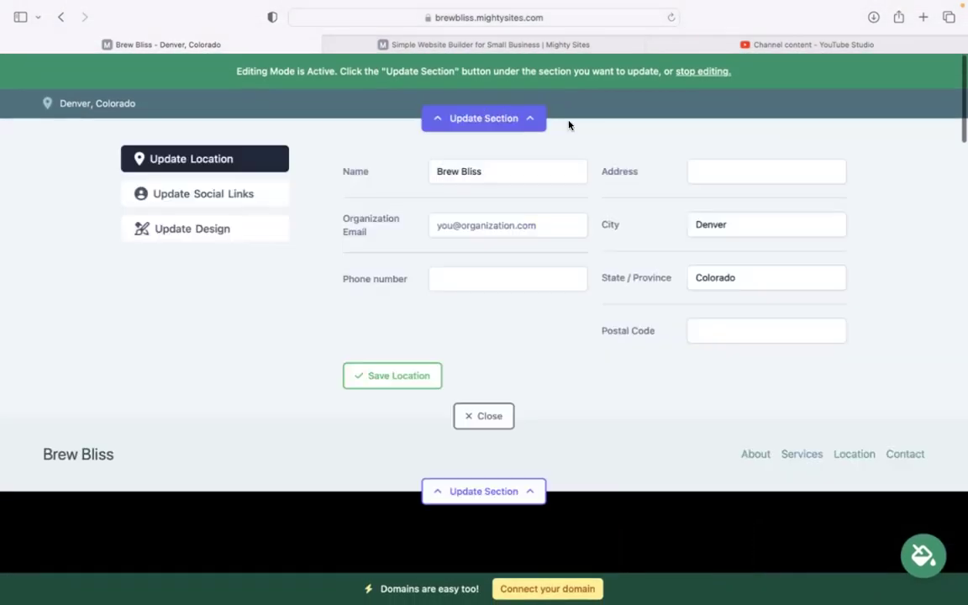
click(496, 227)
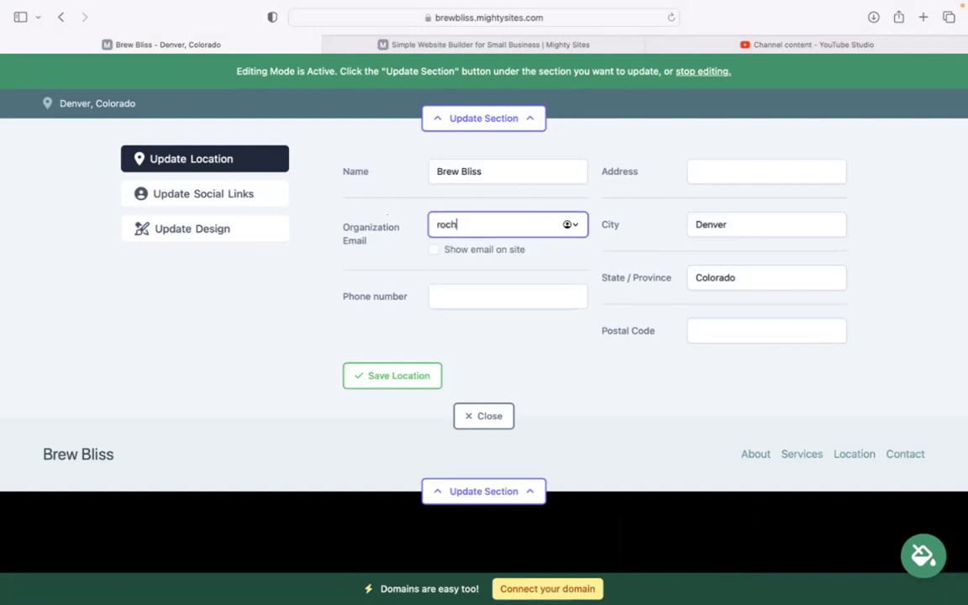
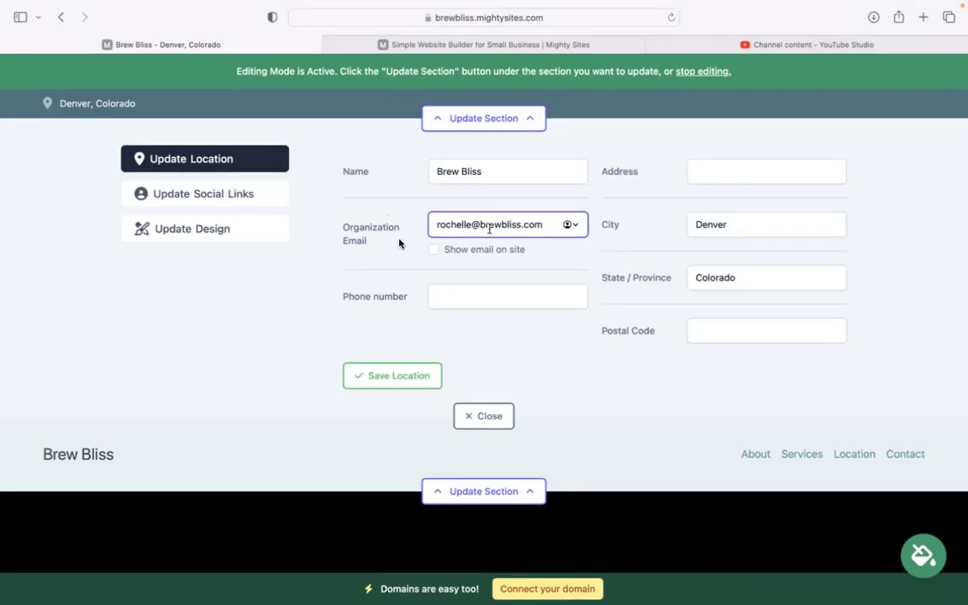
click(451, 249)
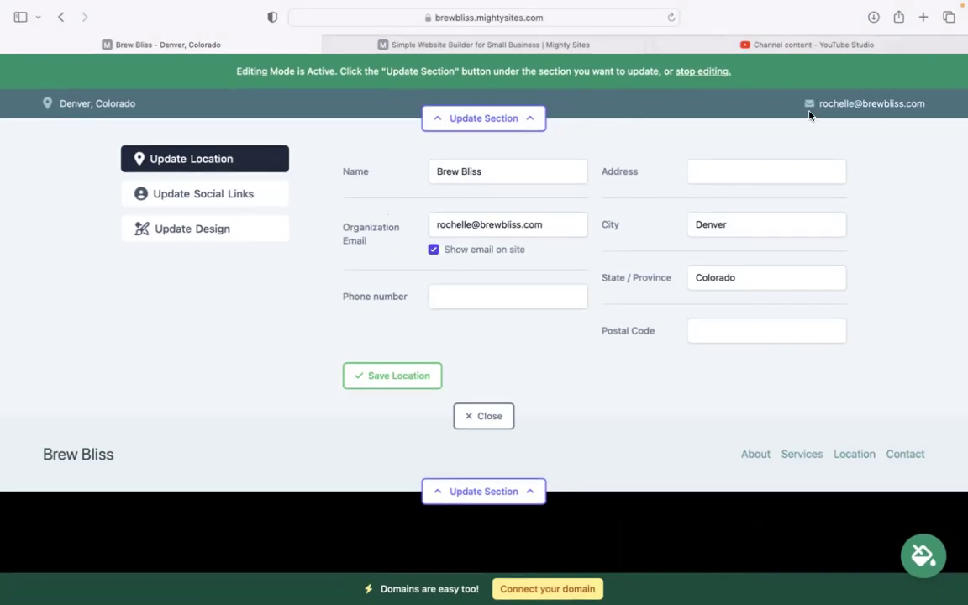
click(493, 300)
text(493-93302)
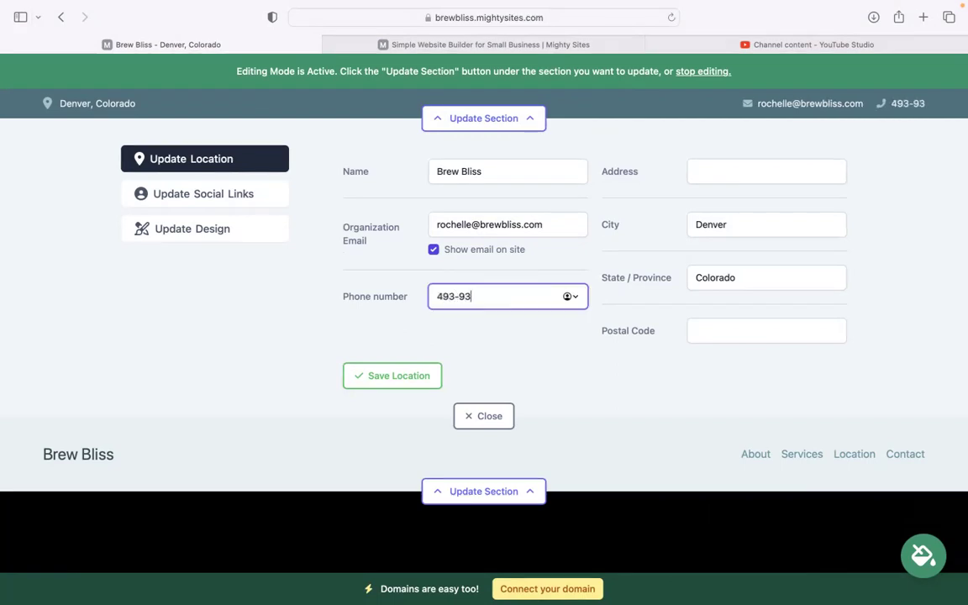
- Enter the store's street address and postal code, then save the location
click(743, 160)
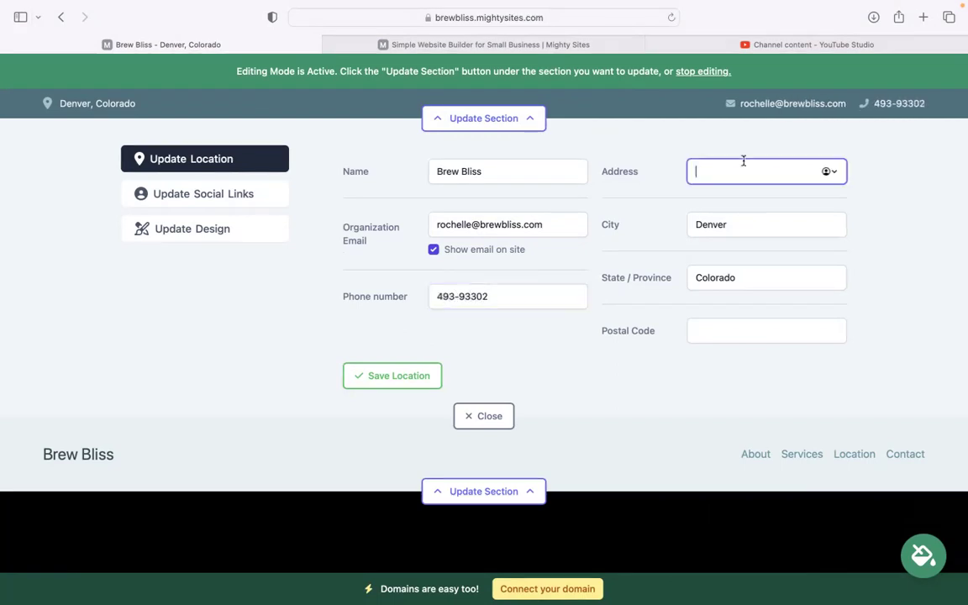
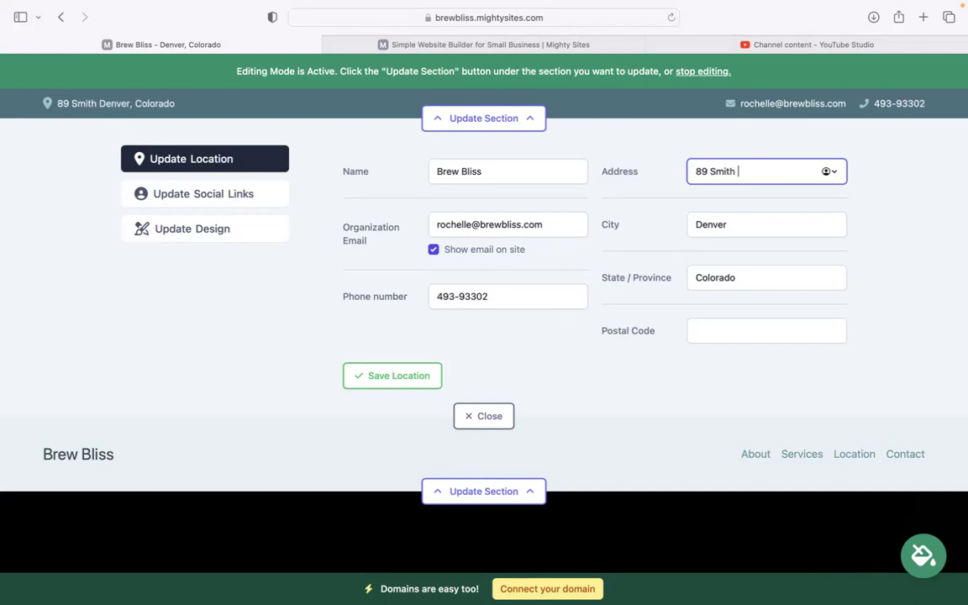
click(740, 336)
text(405323)
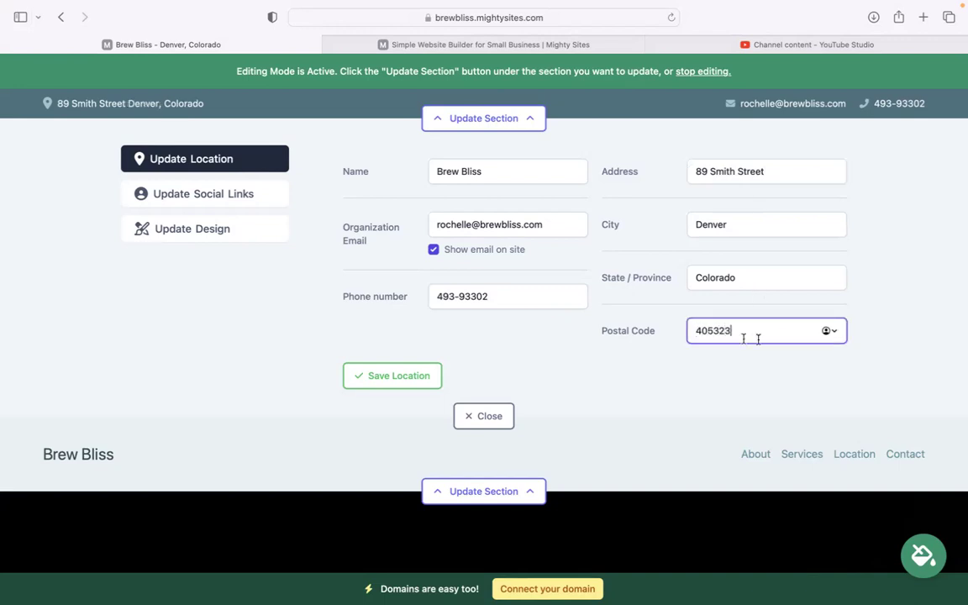
click(406, 376)
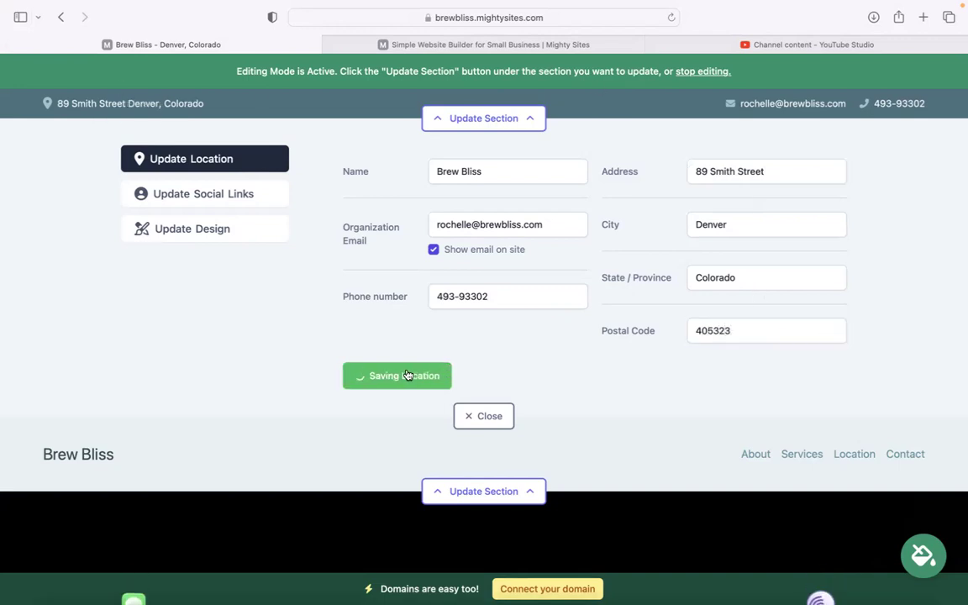
click(241, 202)
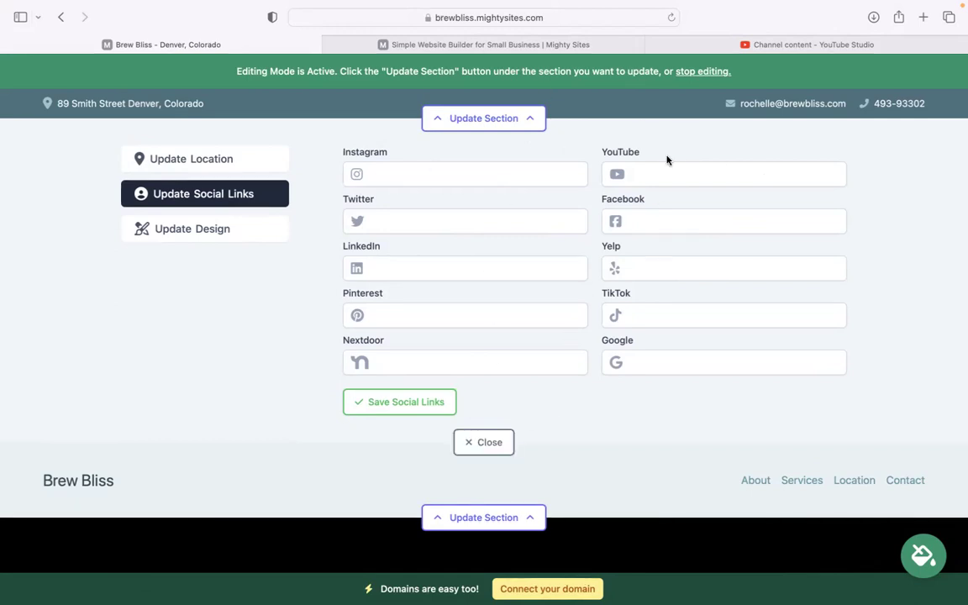
- Save the social links and replace the header name with an uploaded Mighty Sites logo
click(391, 404)
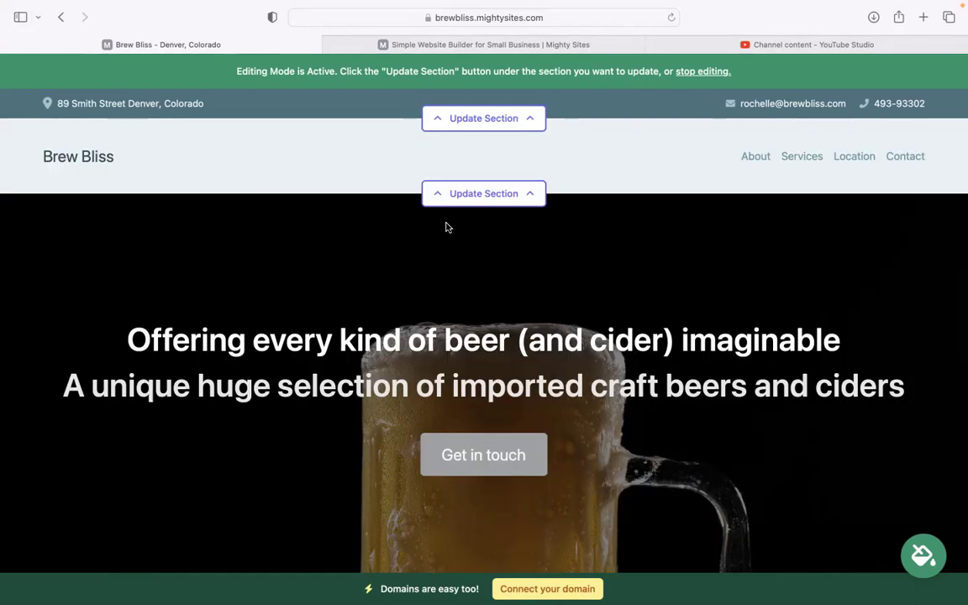
click(466, 195)
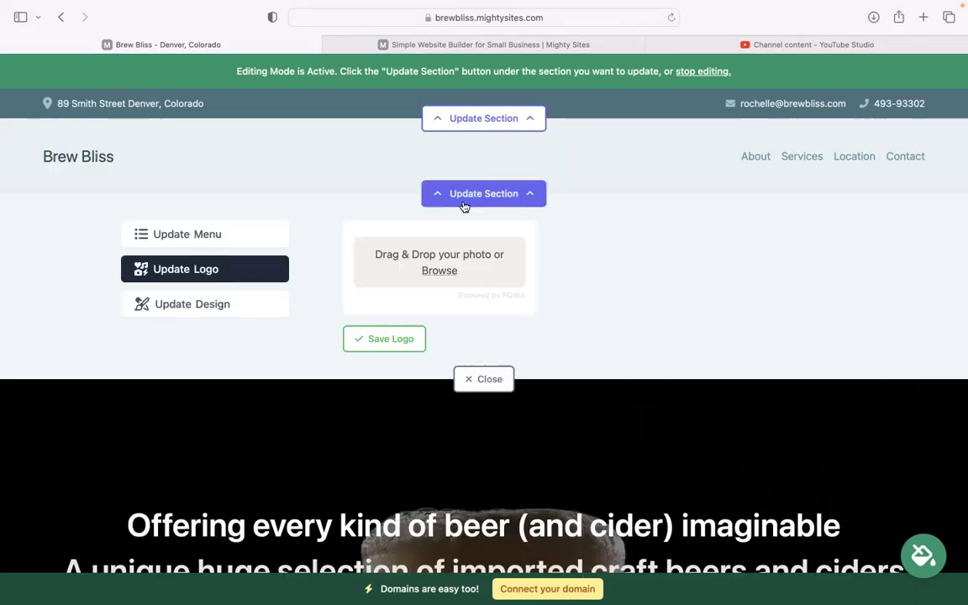
click(439, 271)
click(405, 313)
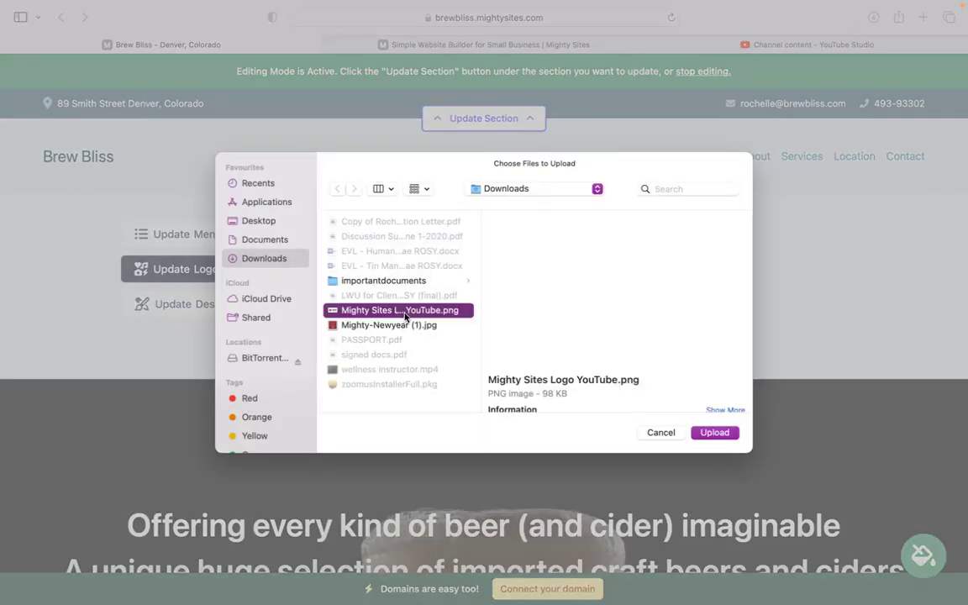
click(715, 432)
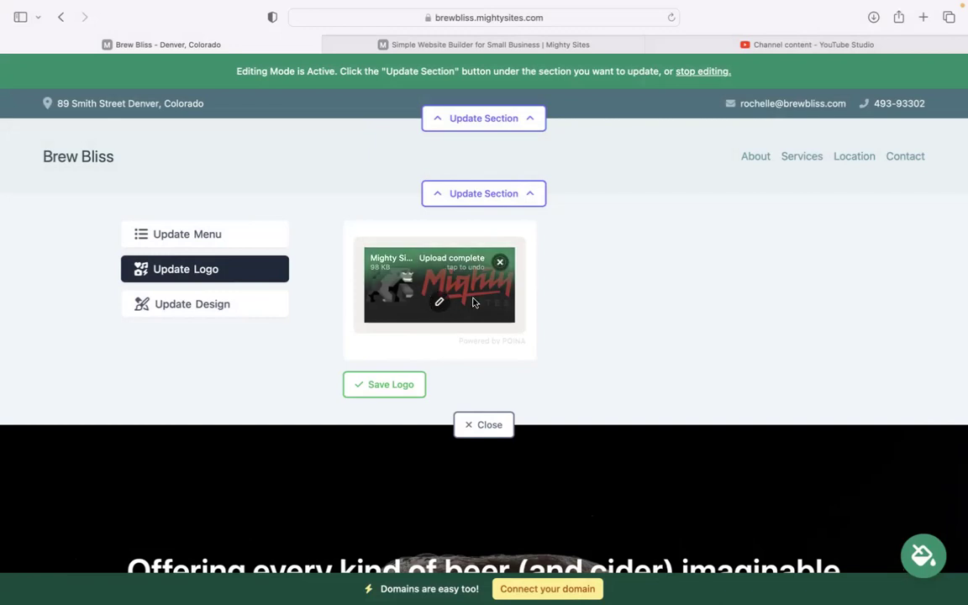
click(385, 385)
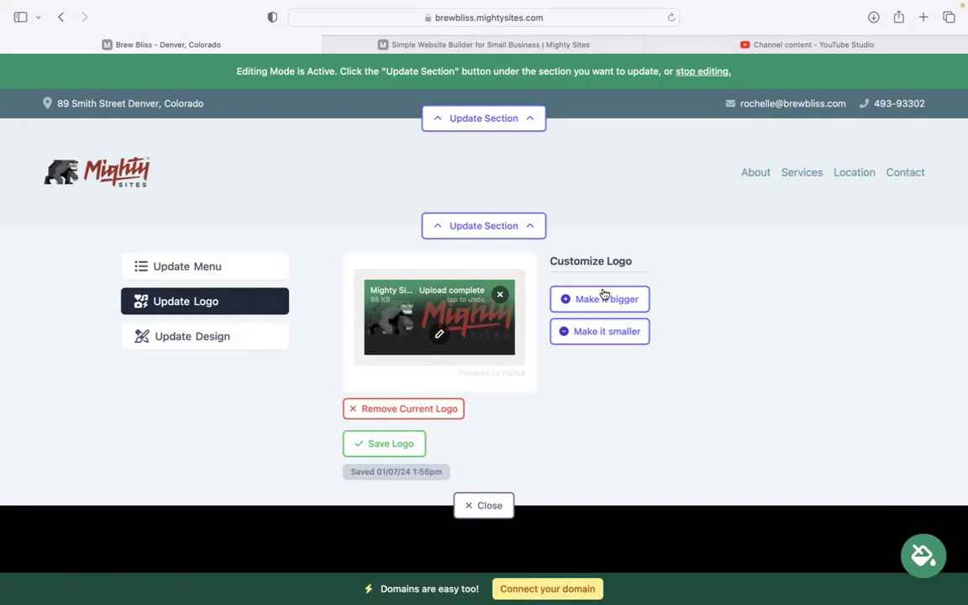
click(487, 505)
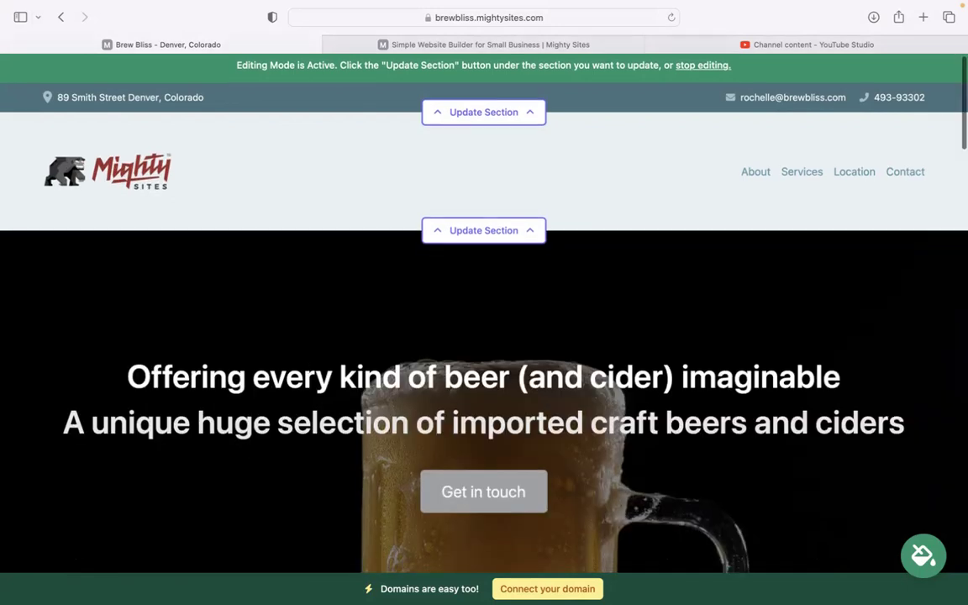
- Compare colour themes, then keep the warm brown and tan theme
scroll(310, 379, down, 10)
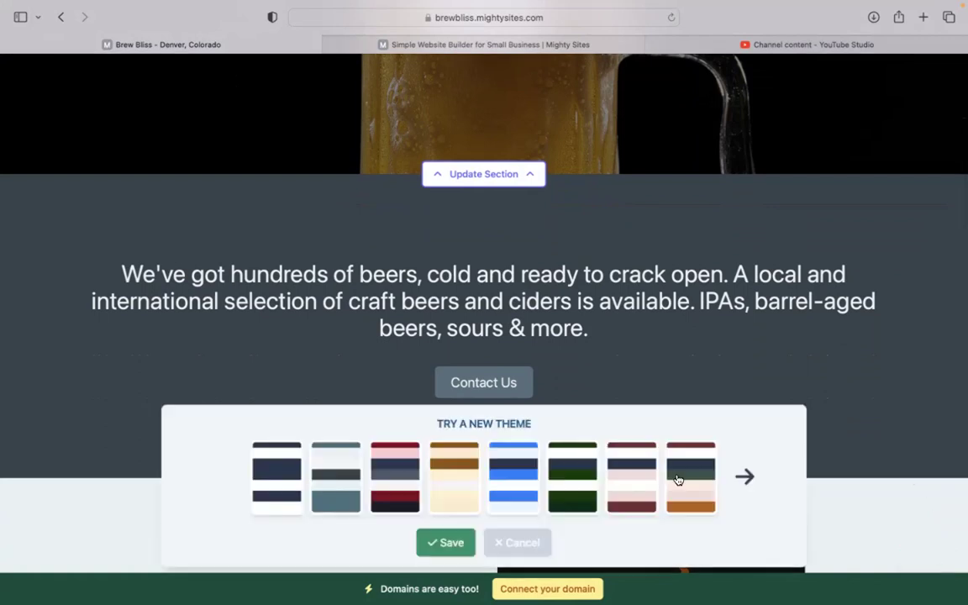
click(454, 476)
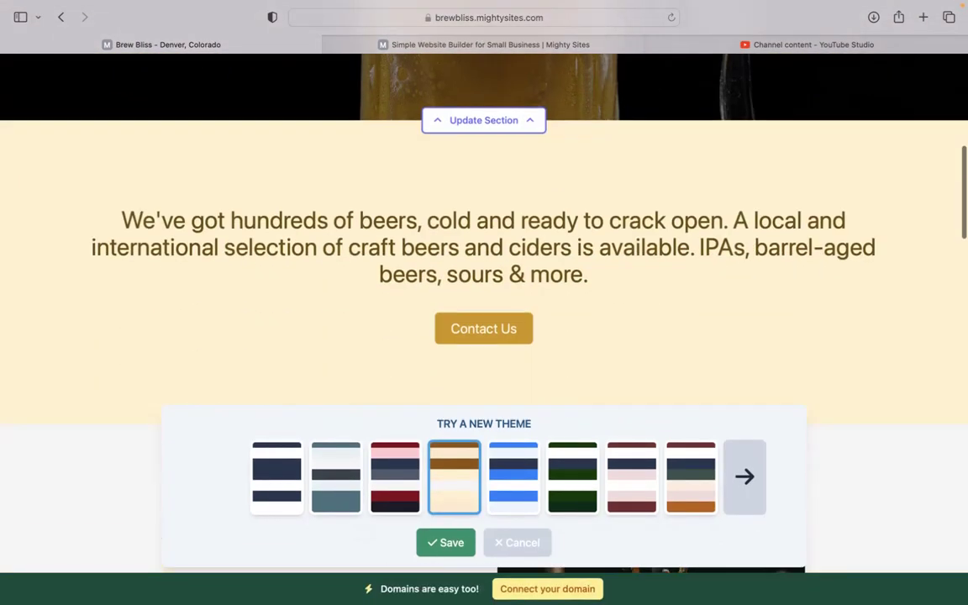
click(726, 500)
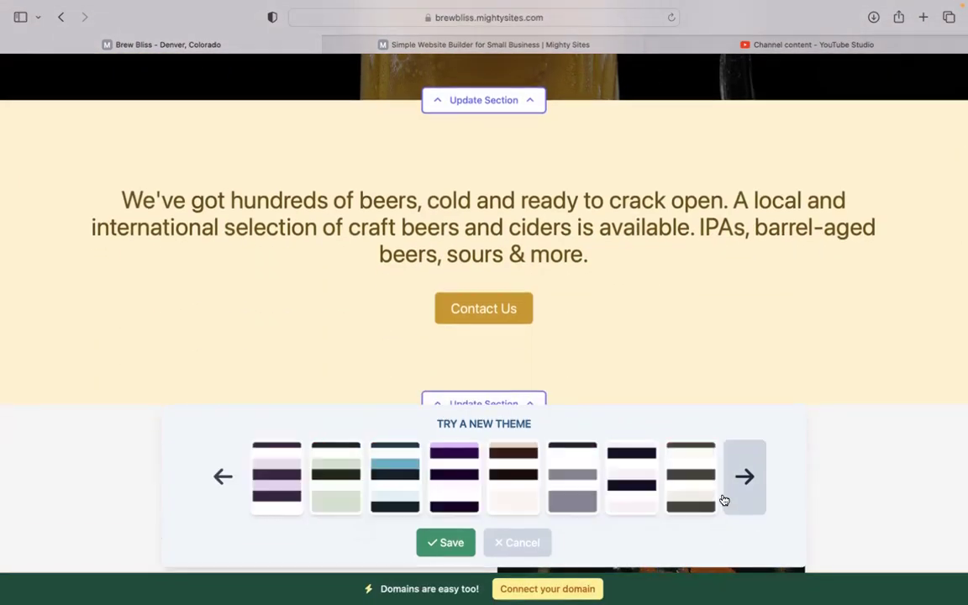
click(530, 551)
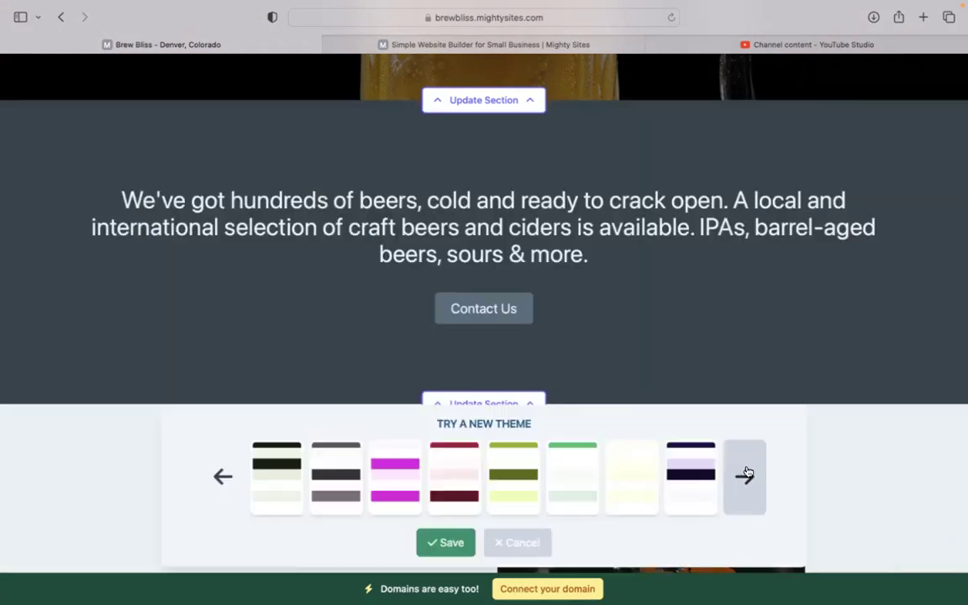
click(744, 477)
click(217, 464)
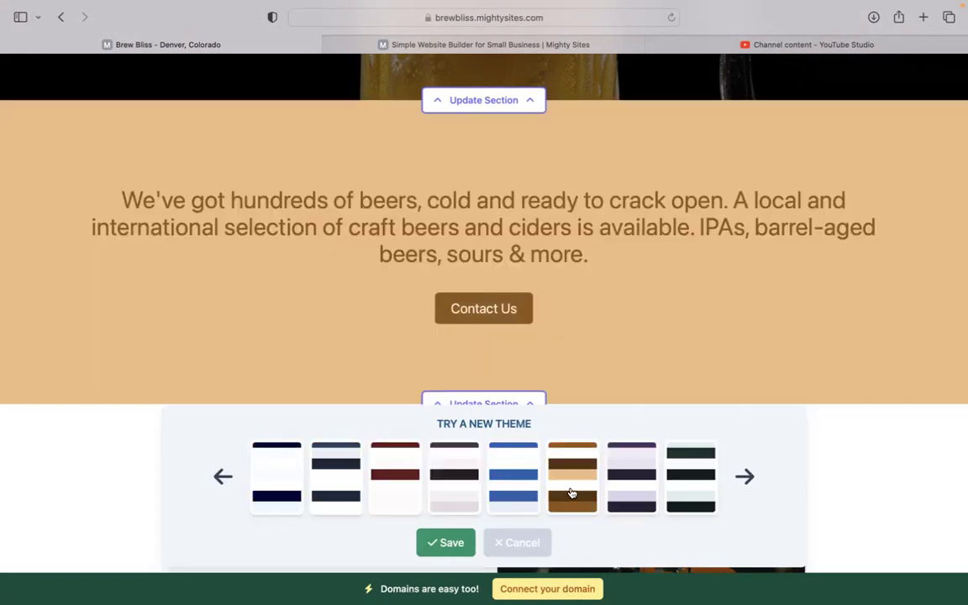
click(571, 494)
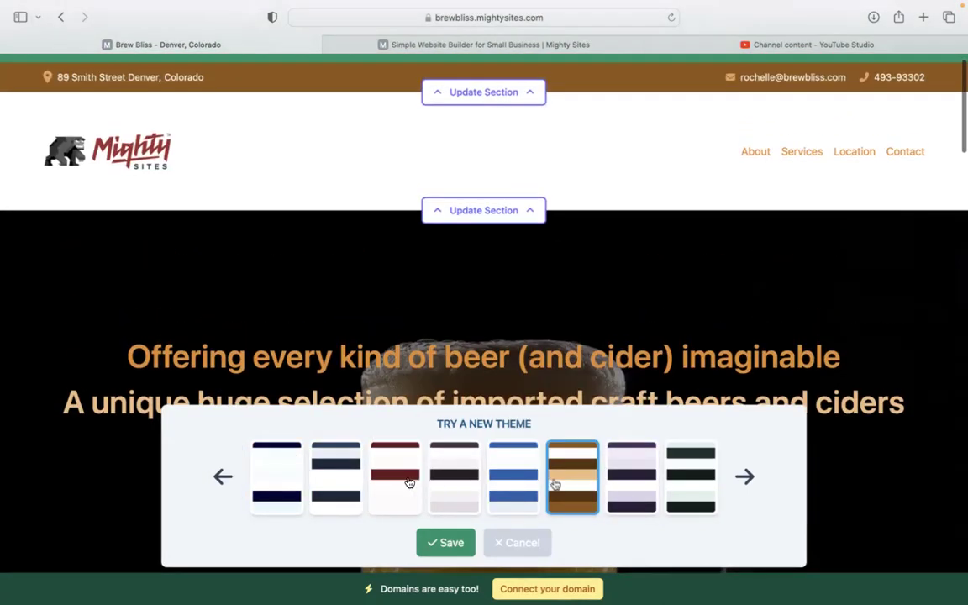
click(397, 477)
click(611, 480)
click(492, 542)
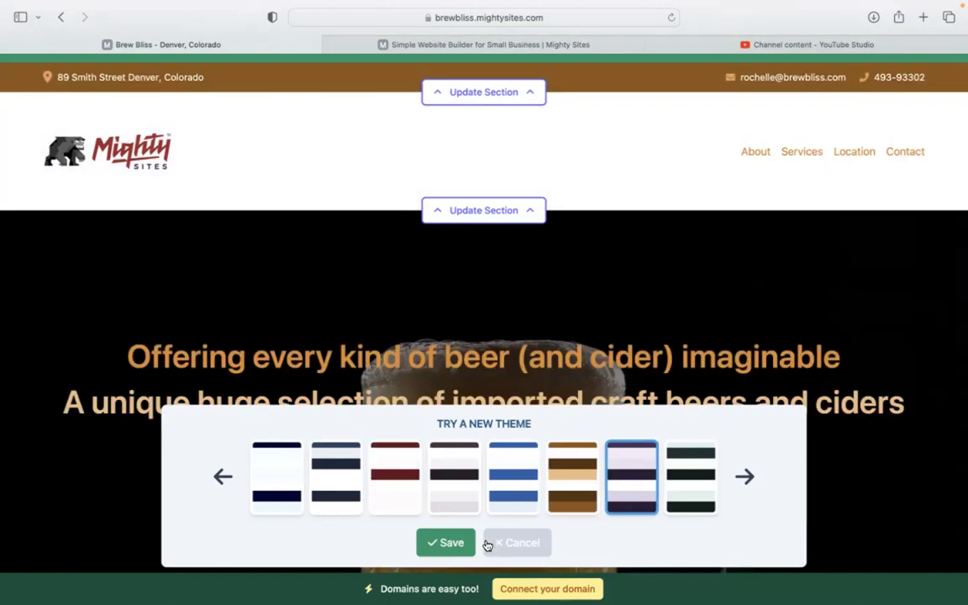
scroll(573, 385, down, 5)
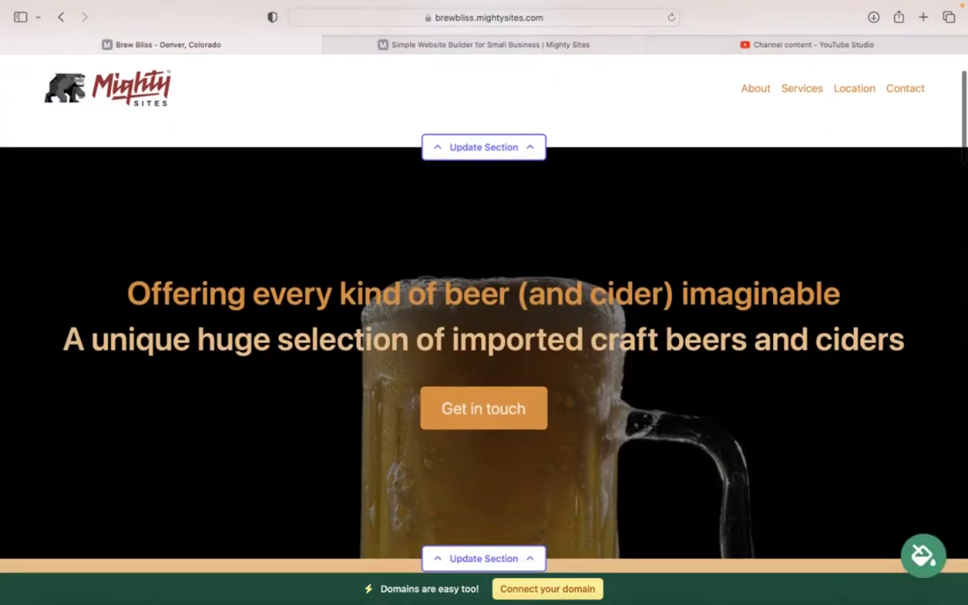
- Inspect the hero's image and Get in touch button link, leaving the link at '#'
scroll(484, 303, down, 4)
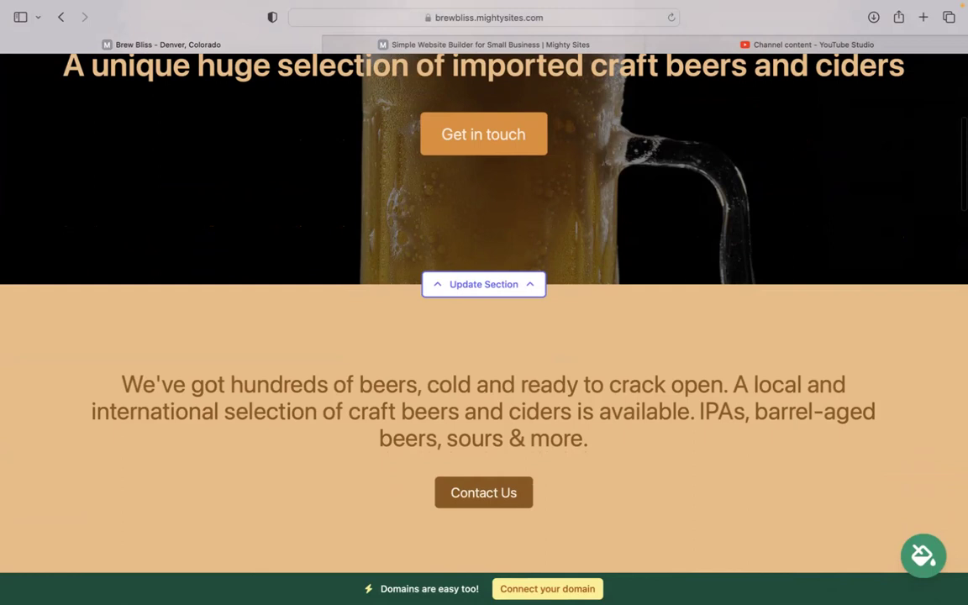
scroll(484, 302, up, 8)
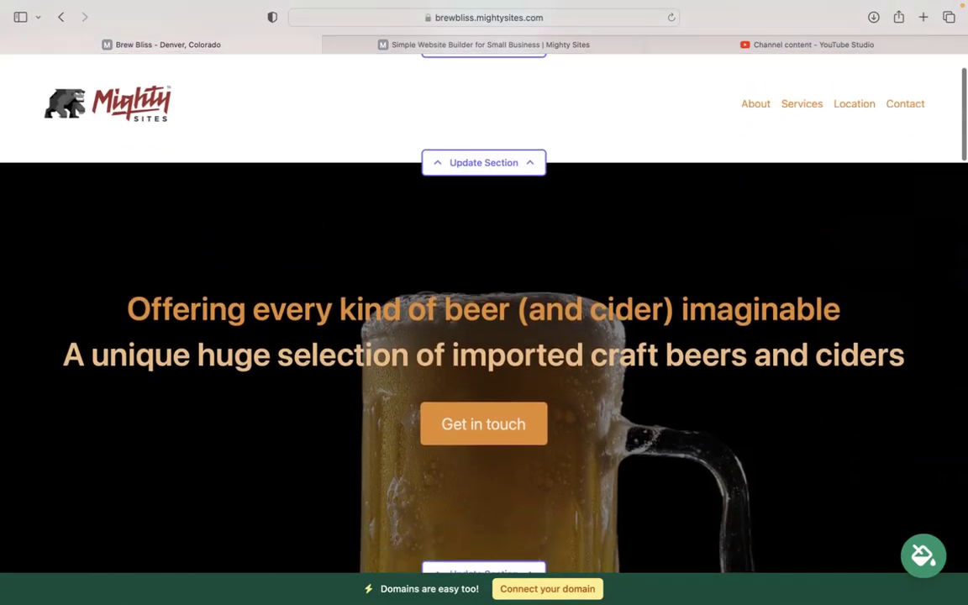
scroll(523, 405, down, 5)
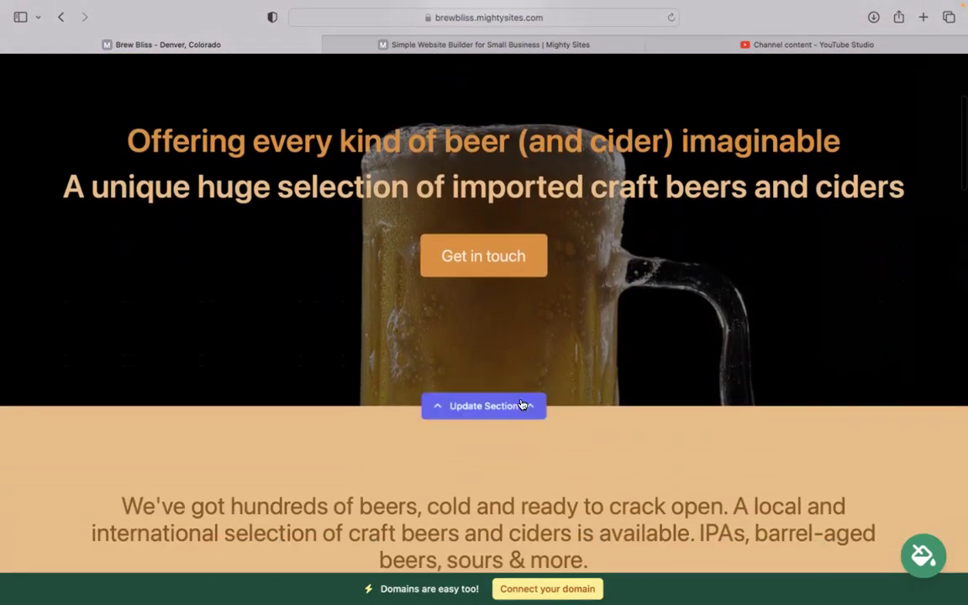
click(523, 405)
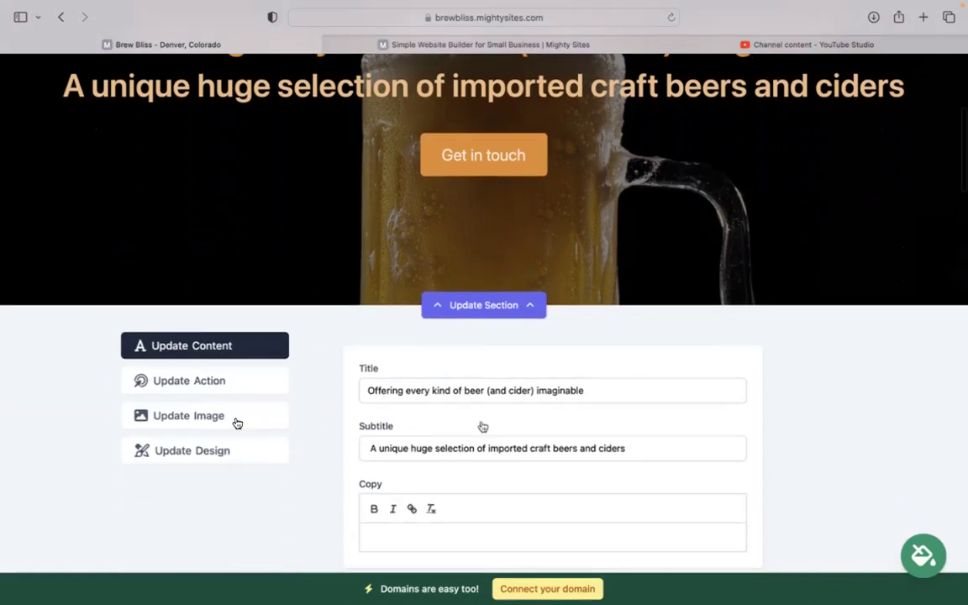
click(237, 423)
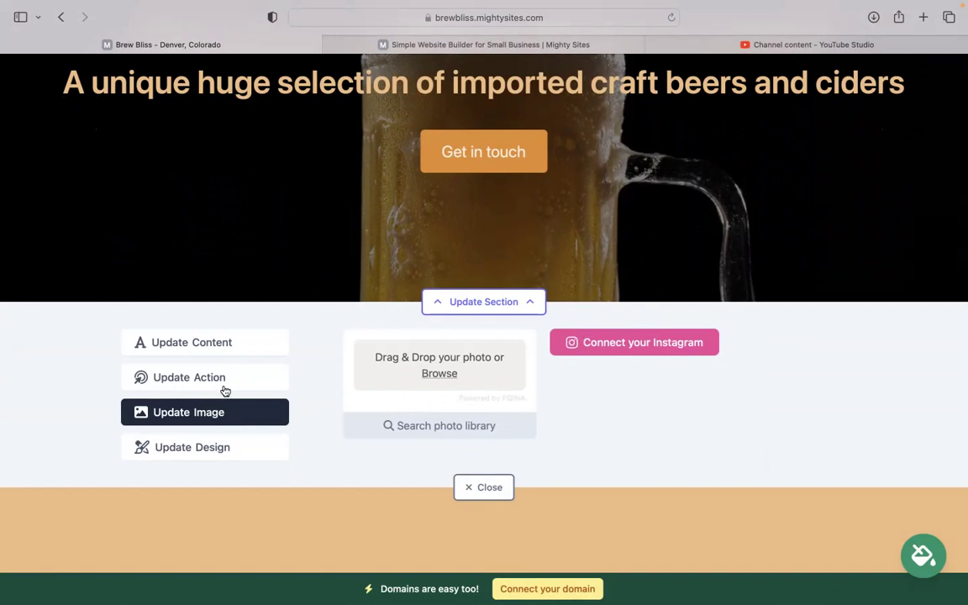
scroll(546, 303, up, 1)
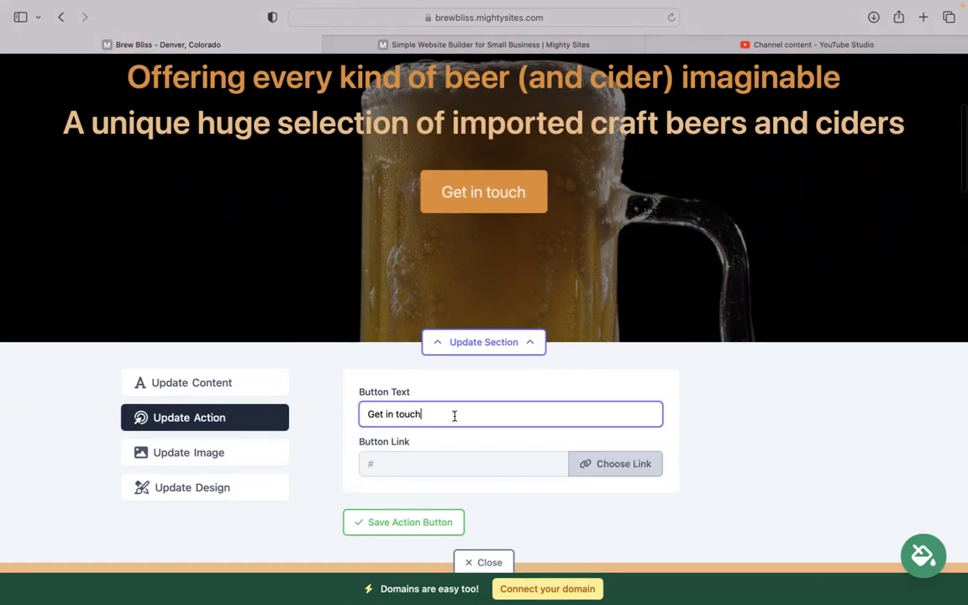
click(618, 469)
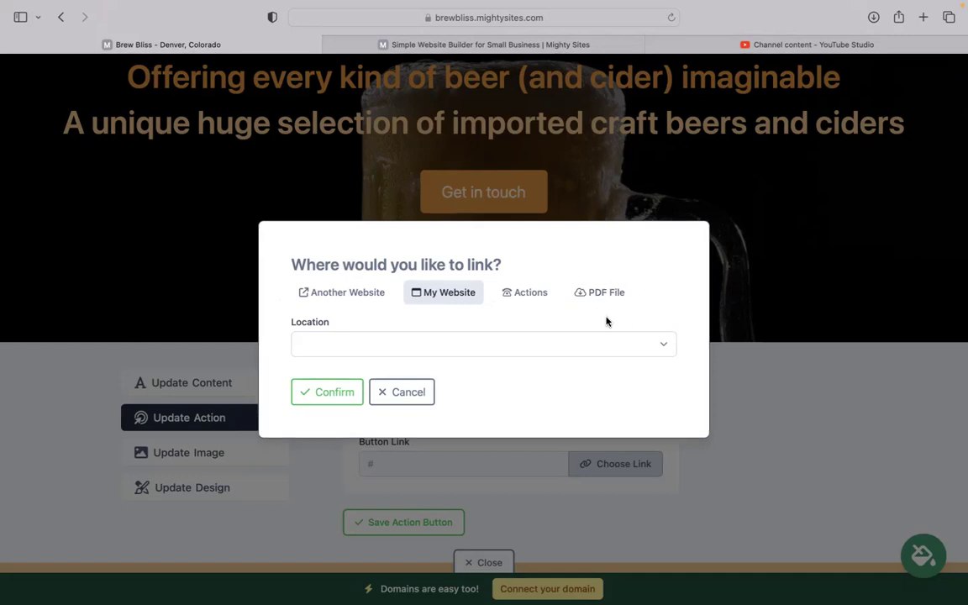
click(409, 393)
- Close the hero editor and view the address section's opening hours, all set to Closed
scroll(491, 405, down, 5)
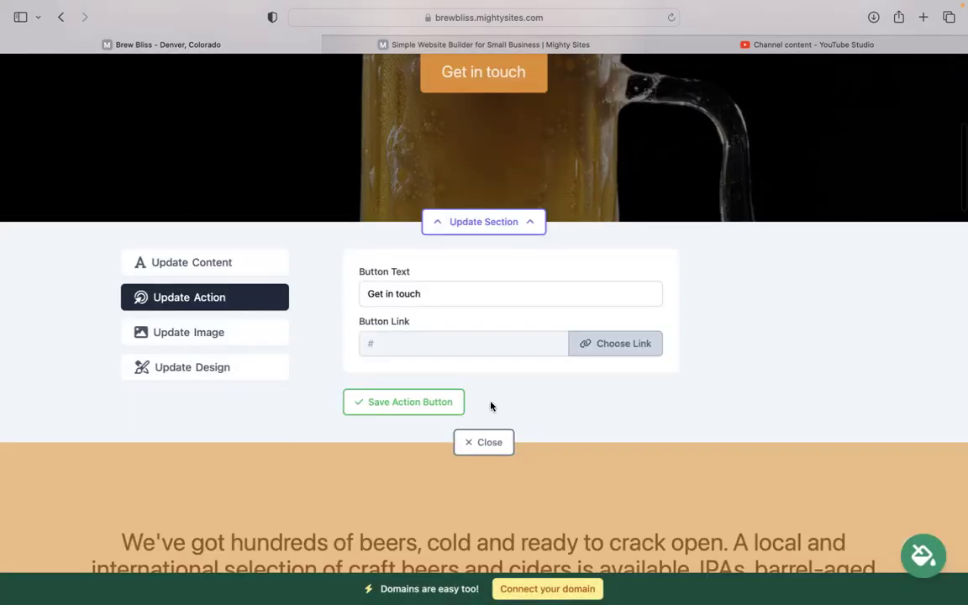
click(489, 362)
scroll(491, 368, down, 10)
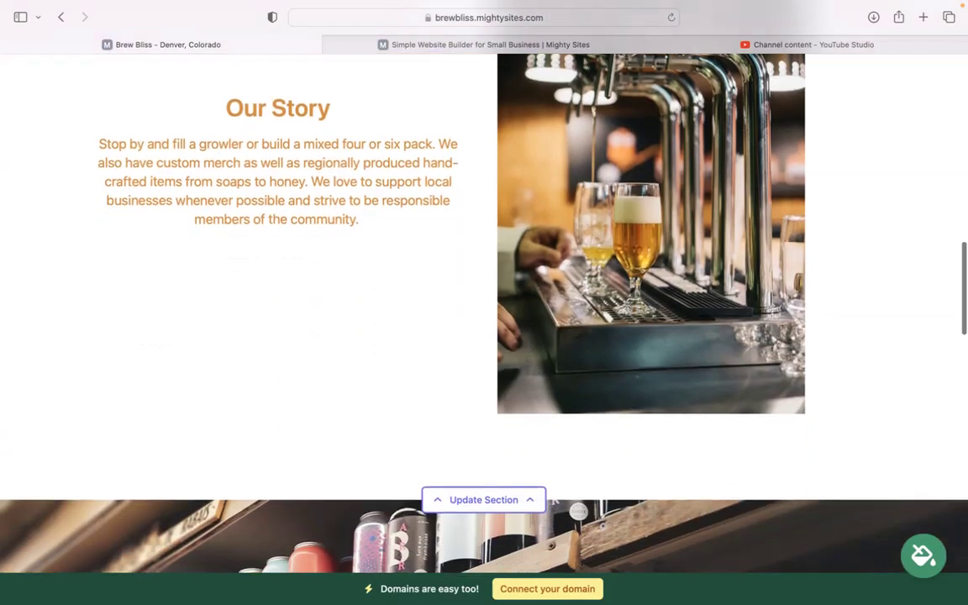
scroll(484, 302, down, 10)
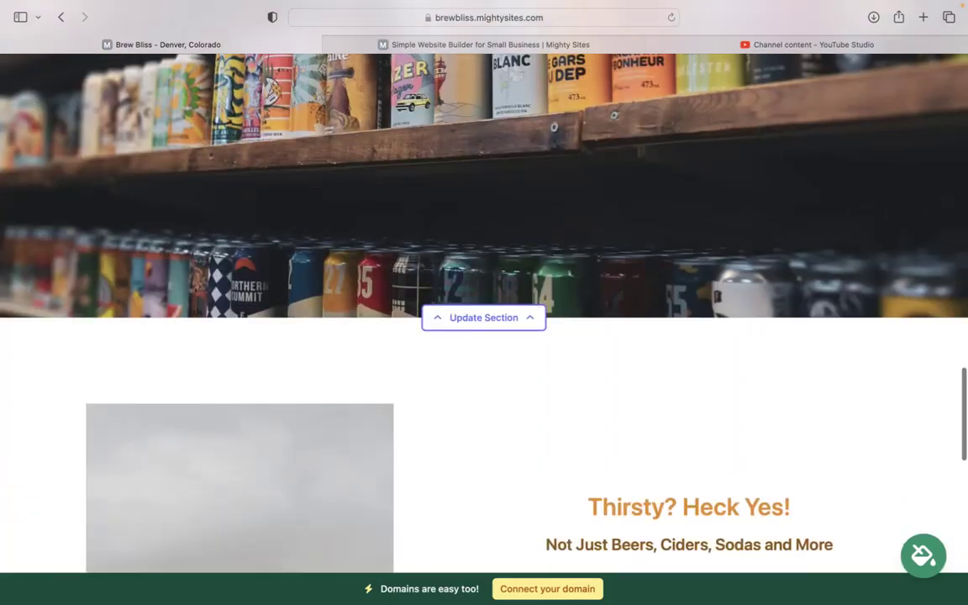
scroll(561, 394, down, 6)
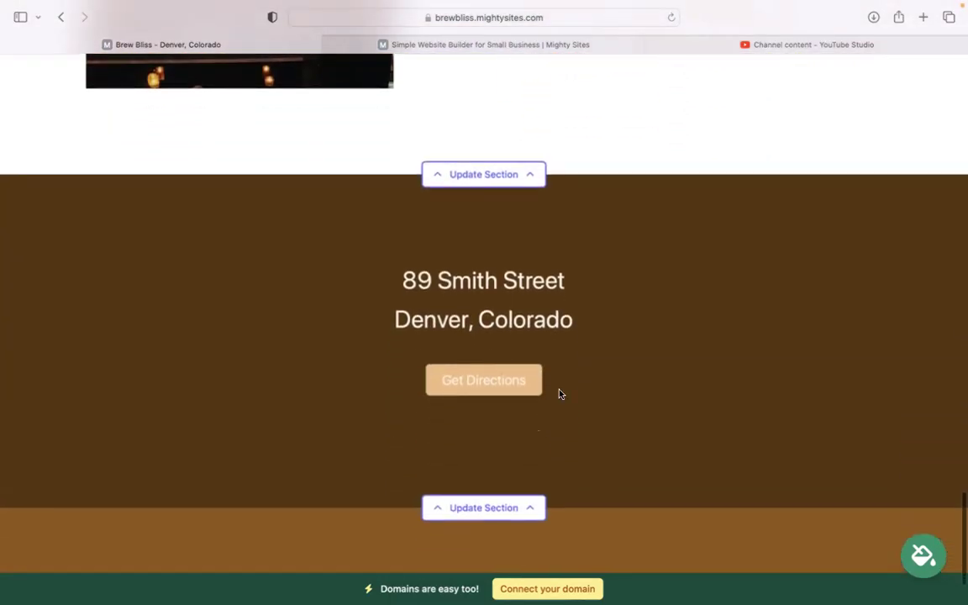
click(473, 508)
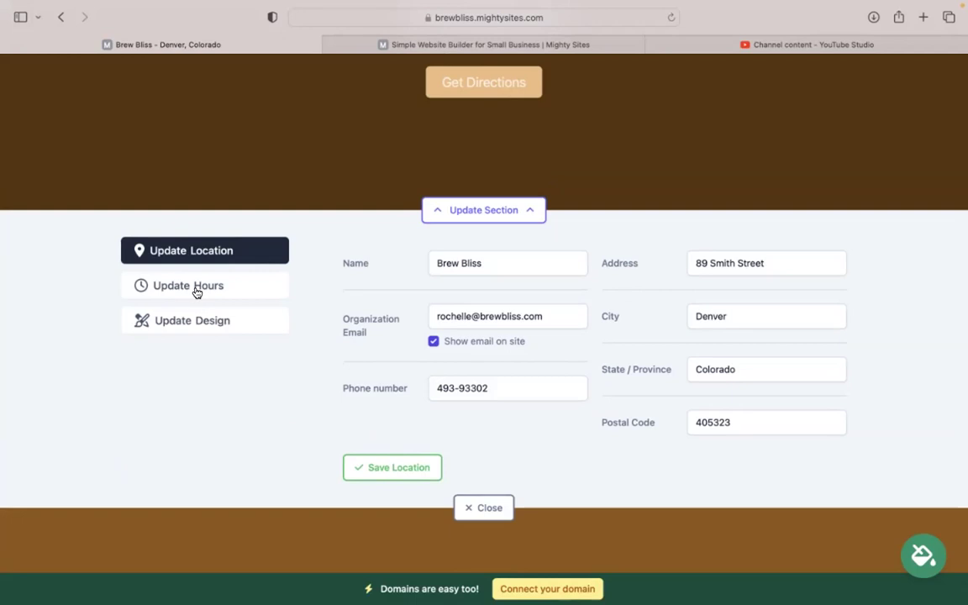
click(197, 290)
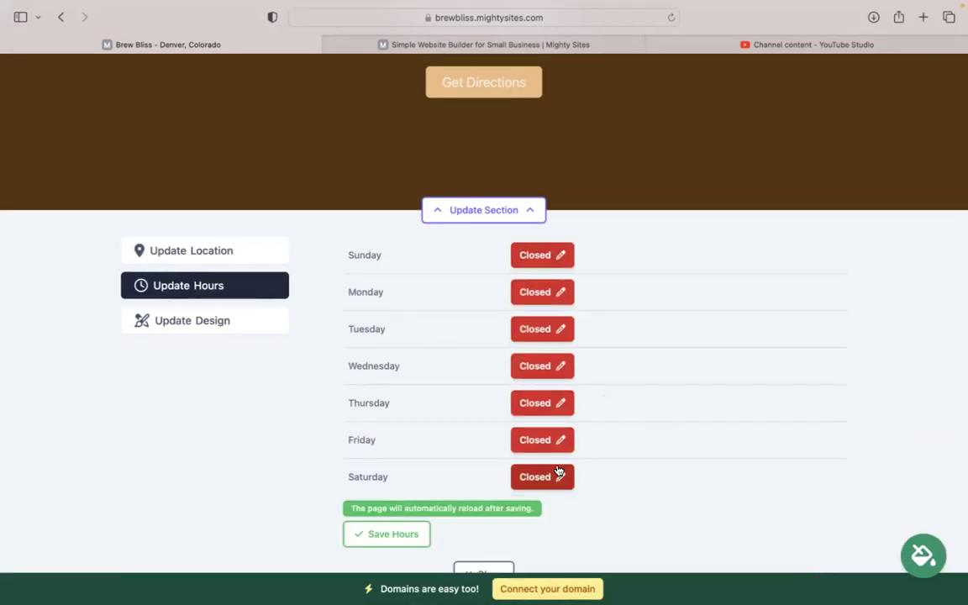
scroll(542, 477, down, 2)
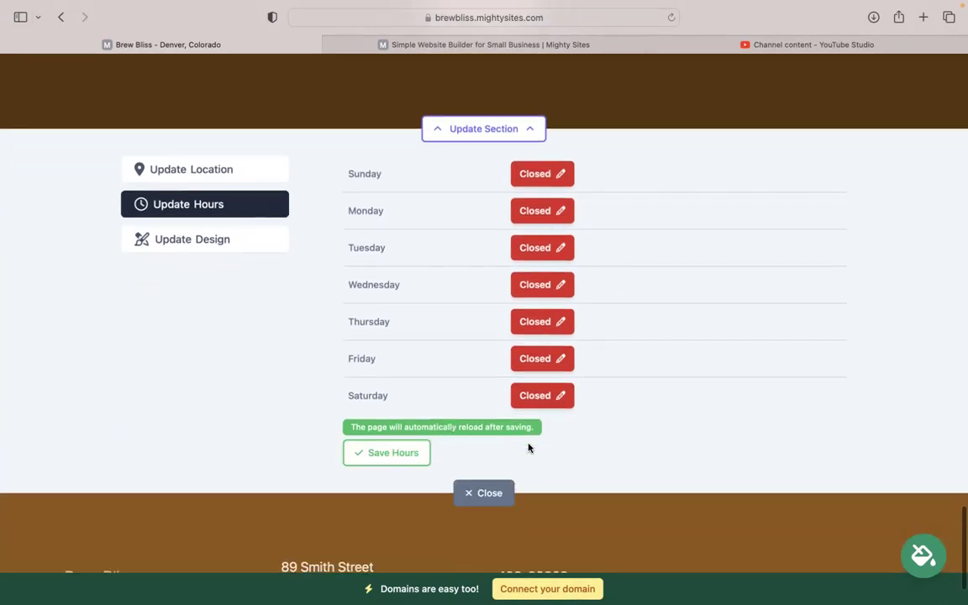
scroll(469, 371, up, 8)
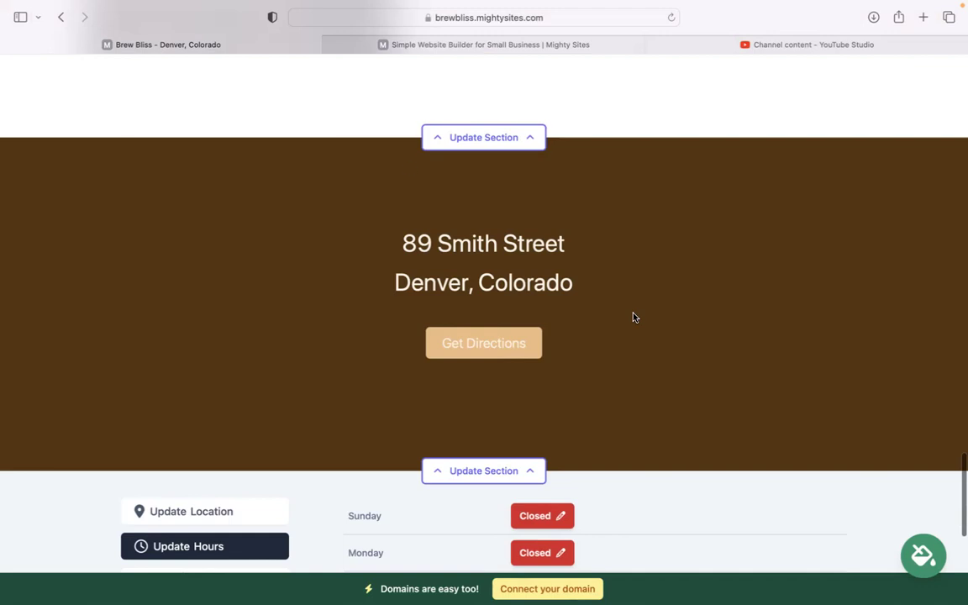
scroll(567, 112, down, 10)
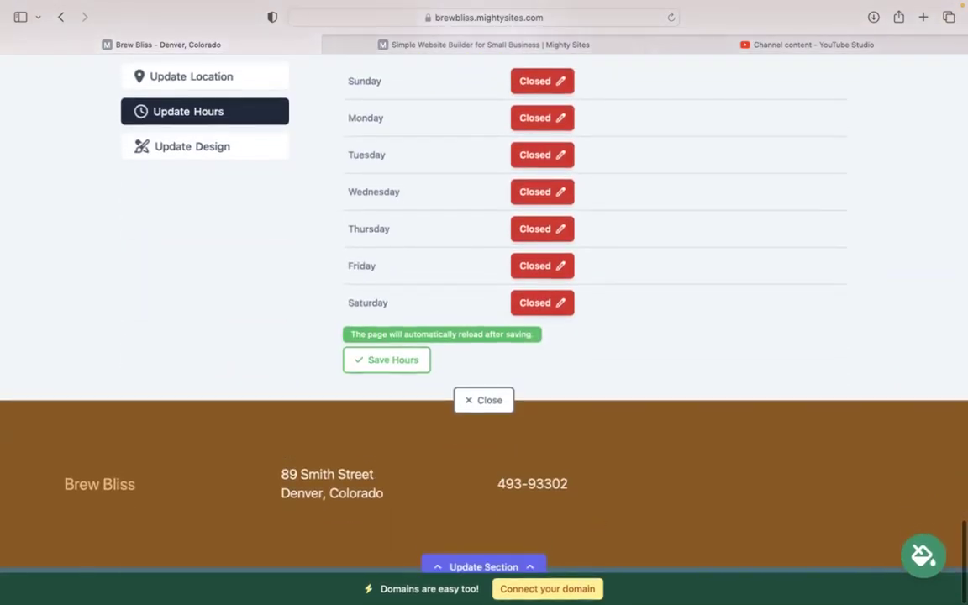
scroll(484, 319, up, 15)
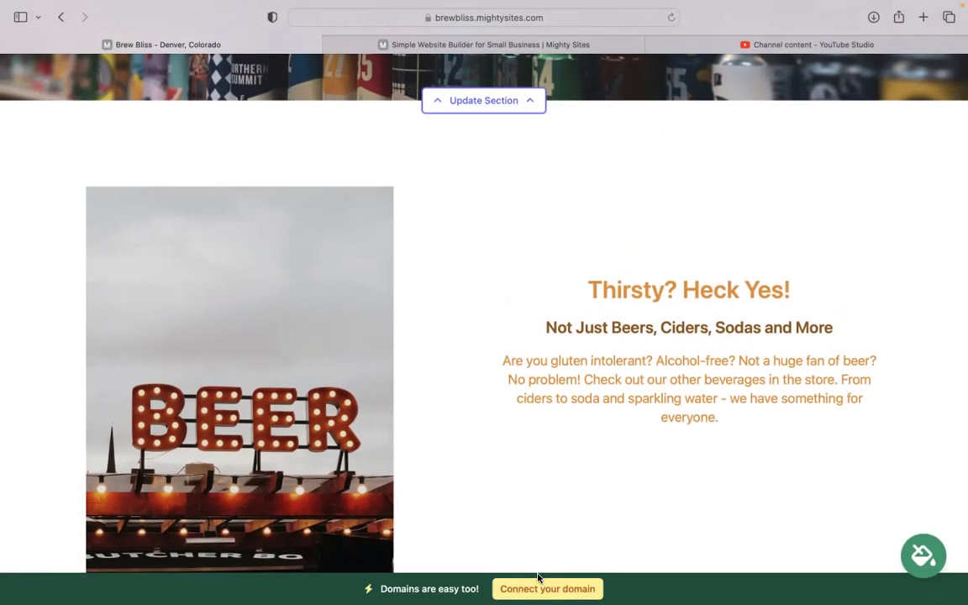
scroll(538, 578, up, 5)
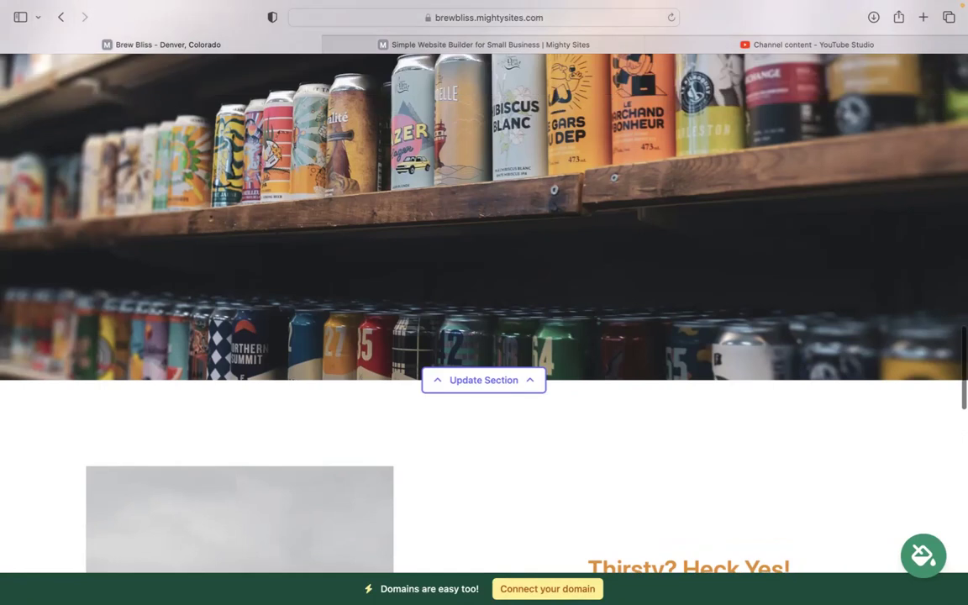
scroll(484, 252, up, 2)
scroll(484, 303, up, 5)
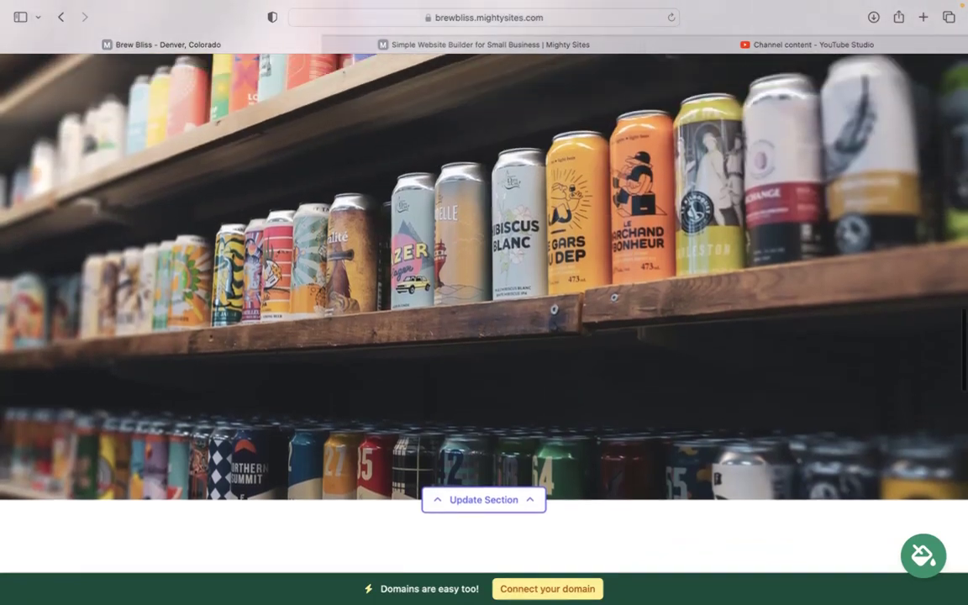
scroll(485, 303, up, 4)
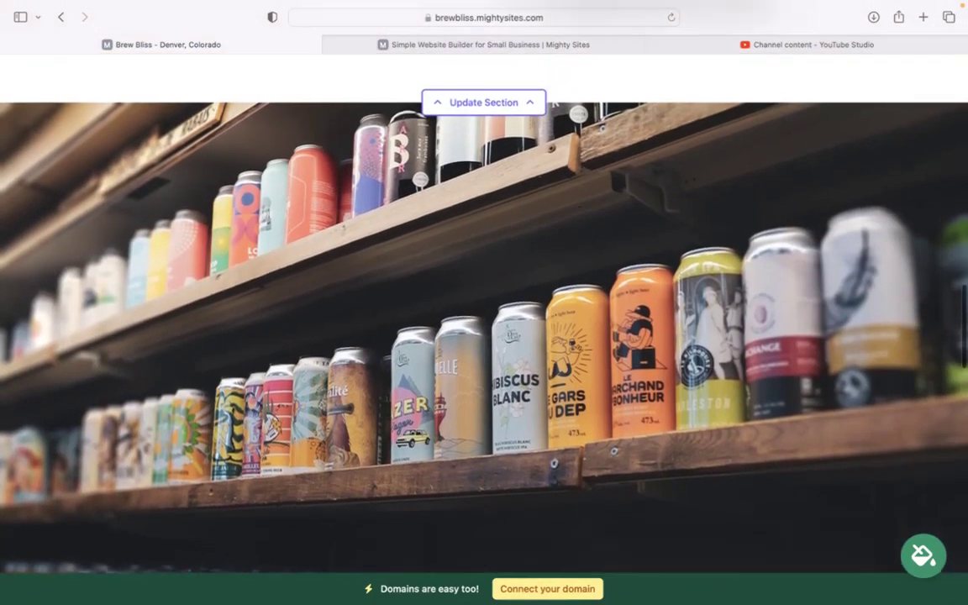
scroll(484, 302, up, 5)
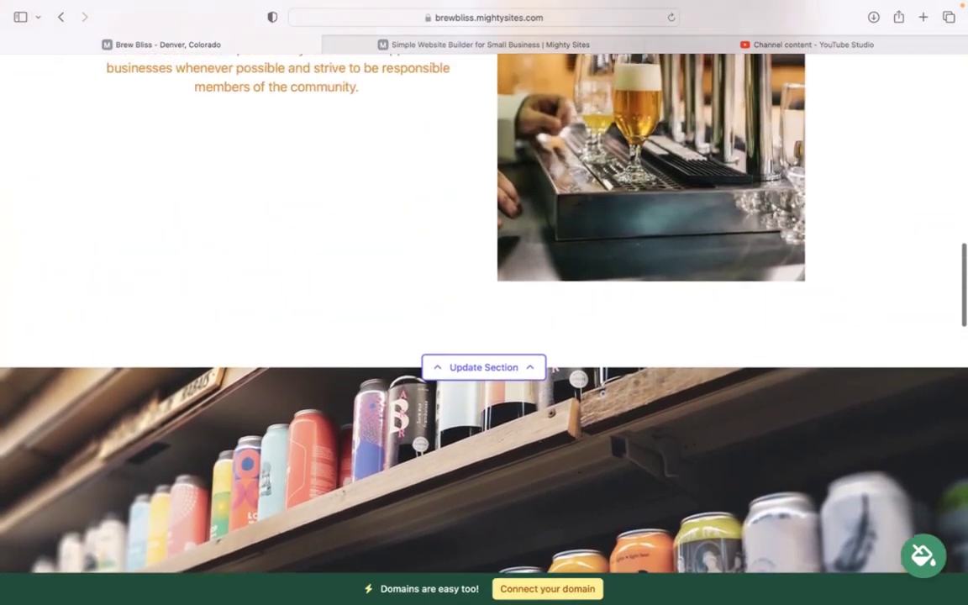
scroll(484, 302, up, 5)
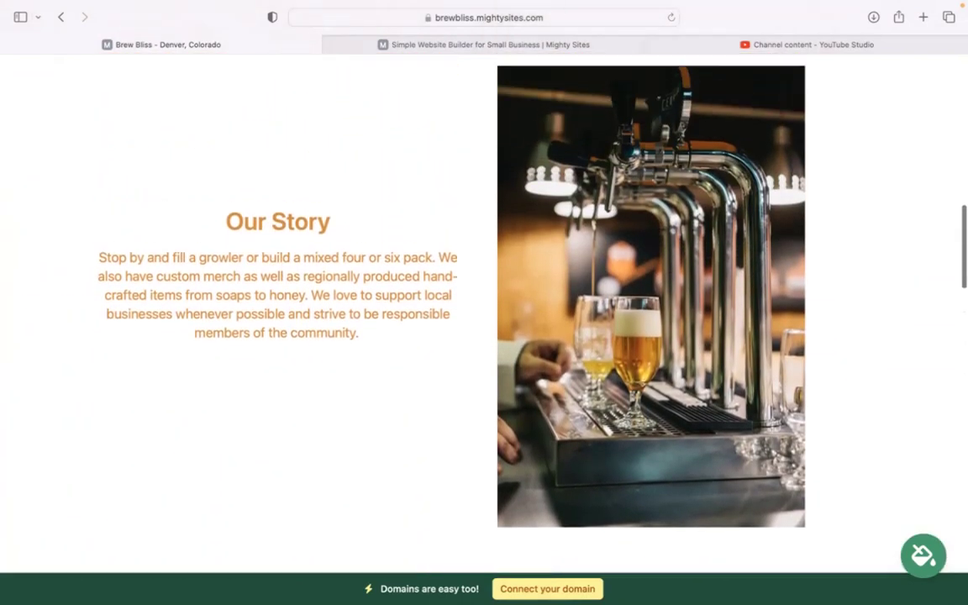
scroll(484, 303, up, 5)
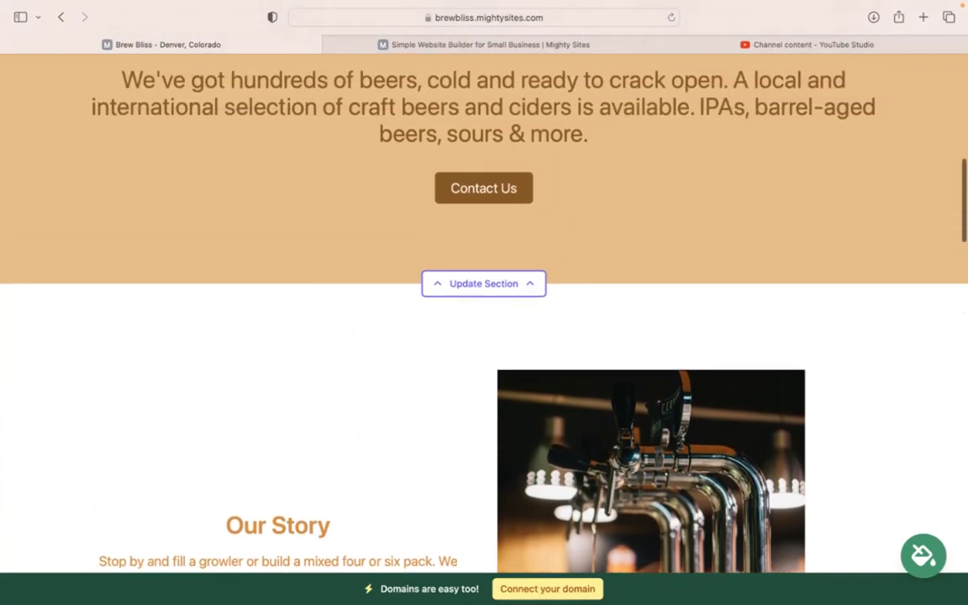
scroll(484, 303, up, 1)
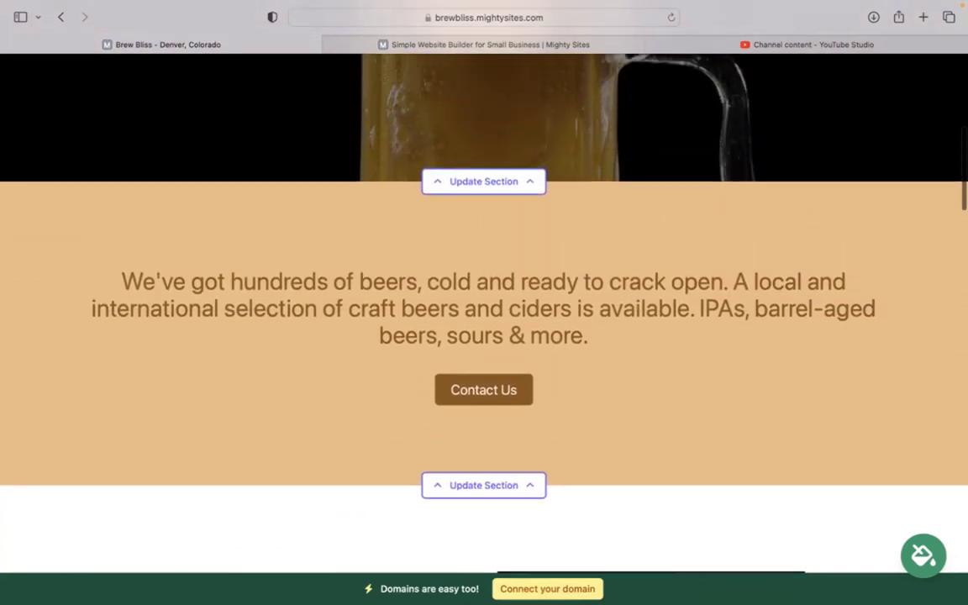
scroll(485, 302, up, 5)
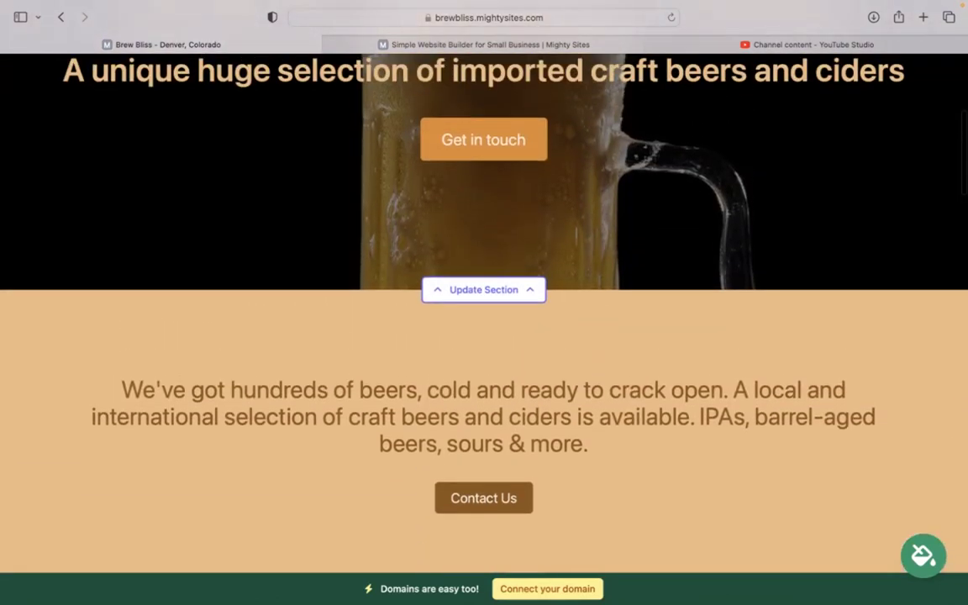
scroll(484, 303, up, 5)
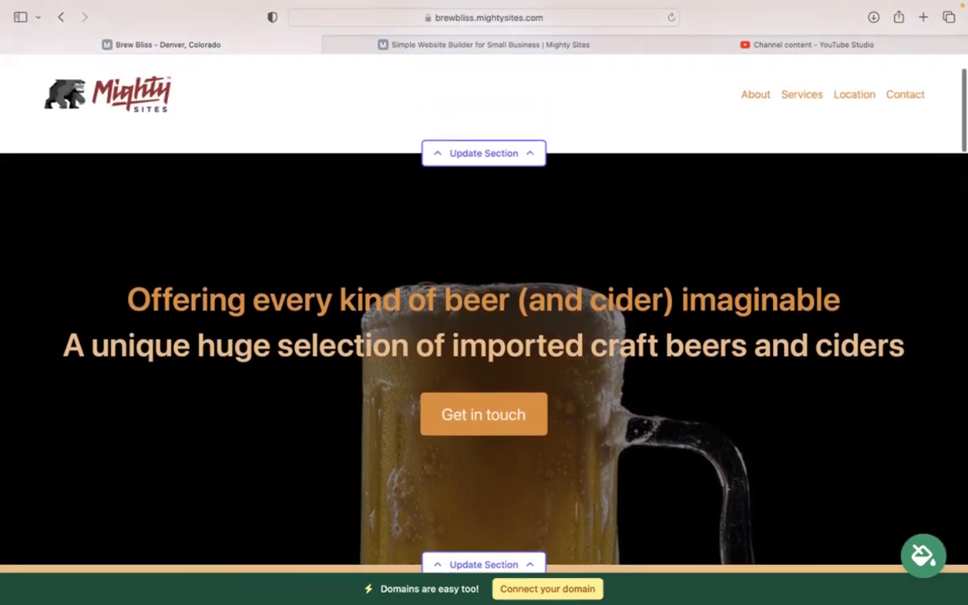